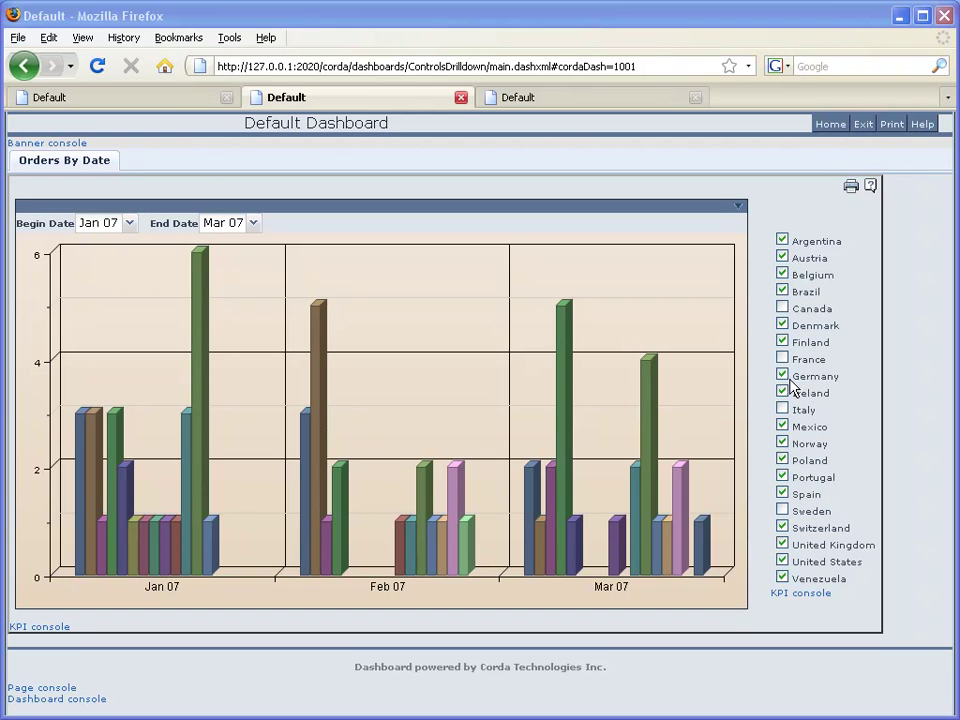
Uncheck Germany and then Portugal in the KPI's country checkbox list so the orders chart reloads.
{"action": "left_click", "coordinate": [785, 377]}
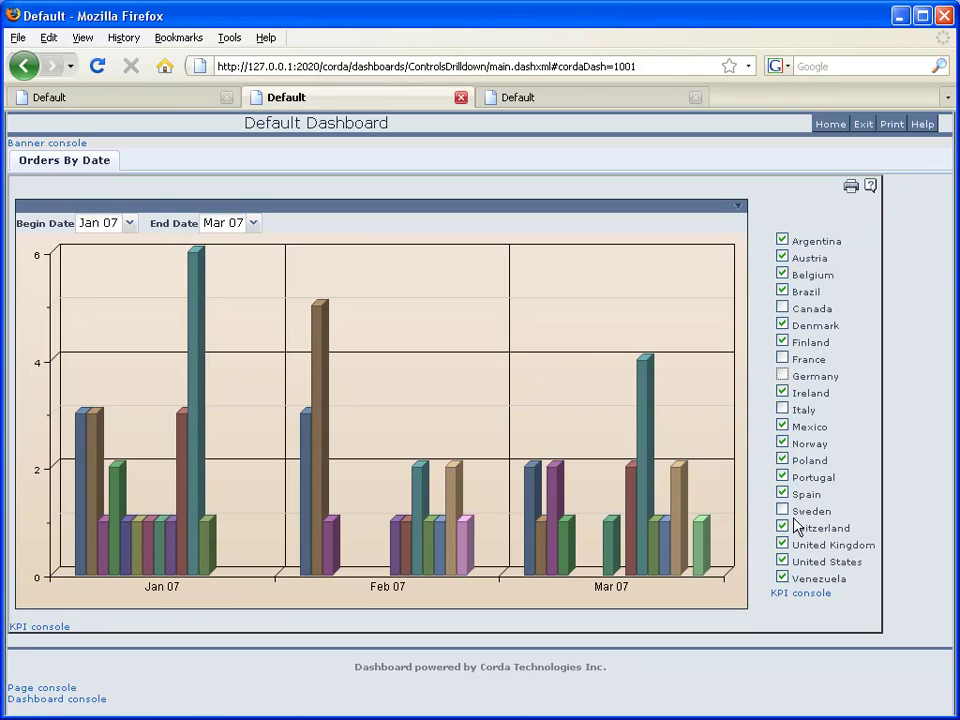
{"action": "left_click", "coordinate": [782, 476]}
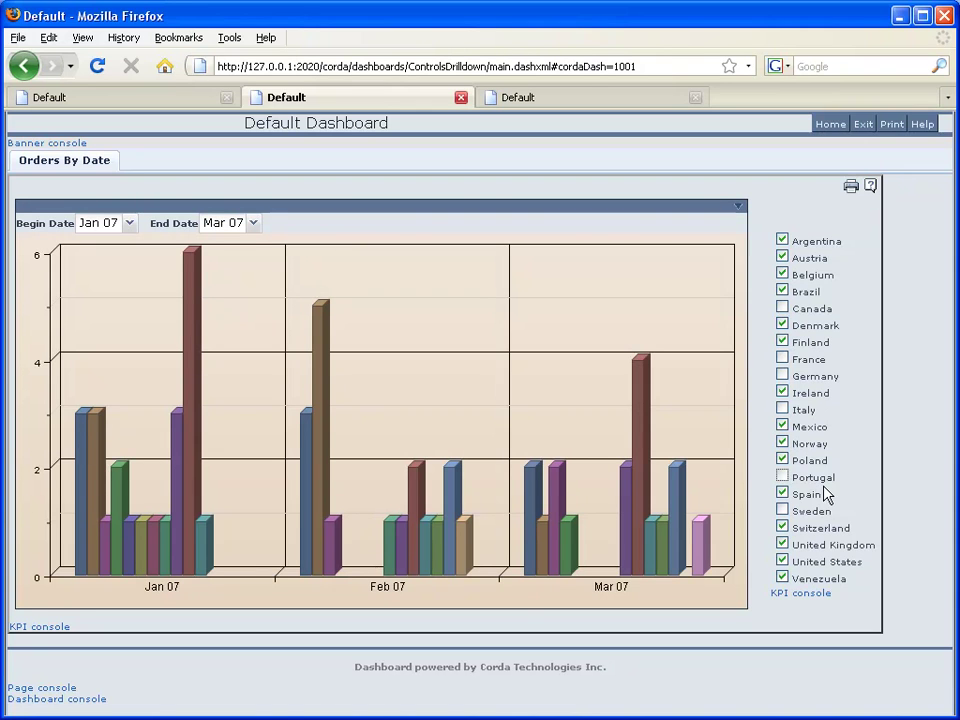
{"action": "mouse_move", "coordinate": [566, 508]}
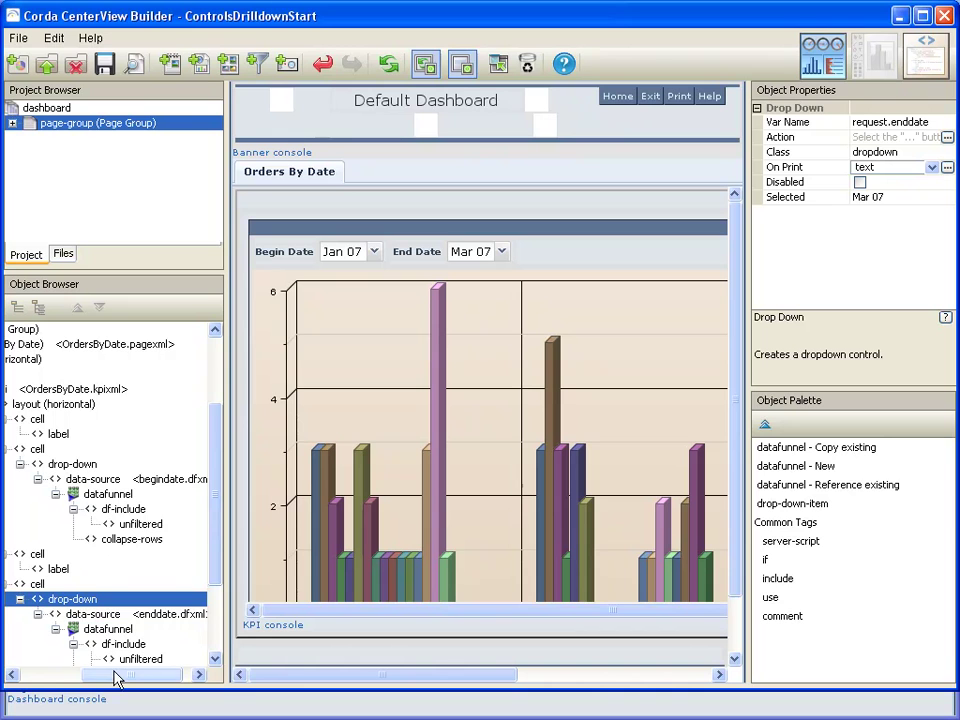
Select the empty second cell under layout (horizontal) and pick 'kpi - Reference existing' in the Object Palette.
{"action": "left_click_drag", "start_coordinate": [110, 677], "coordinate": [75, 680]}
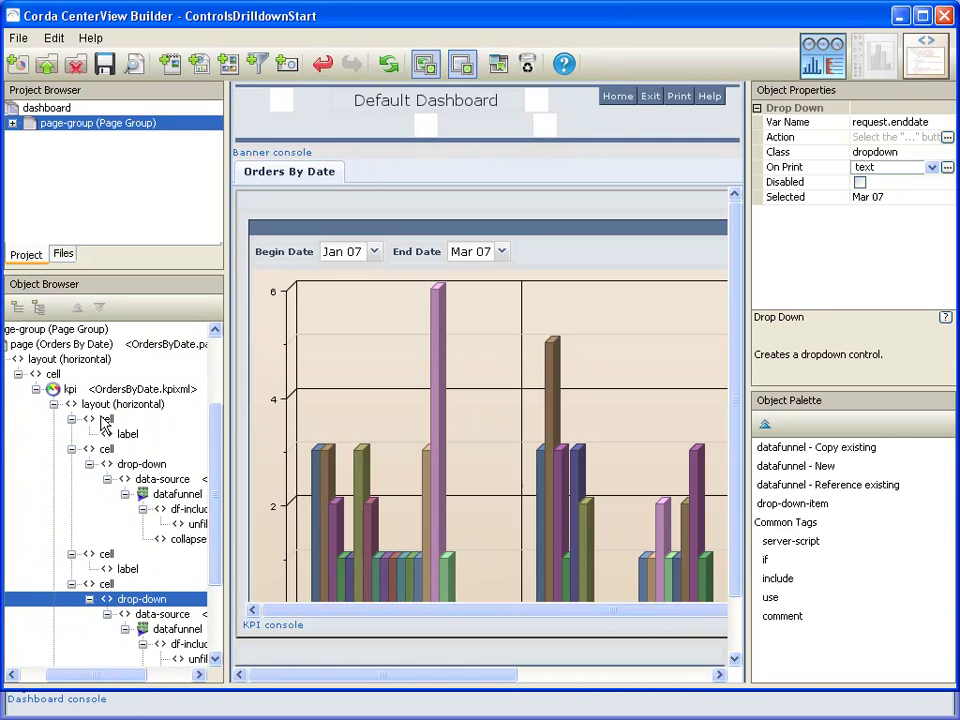
{"action": "left_click", "coordinate": [68, 391]}
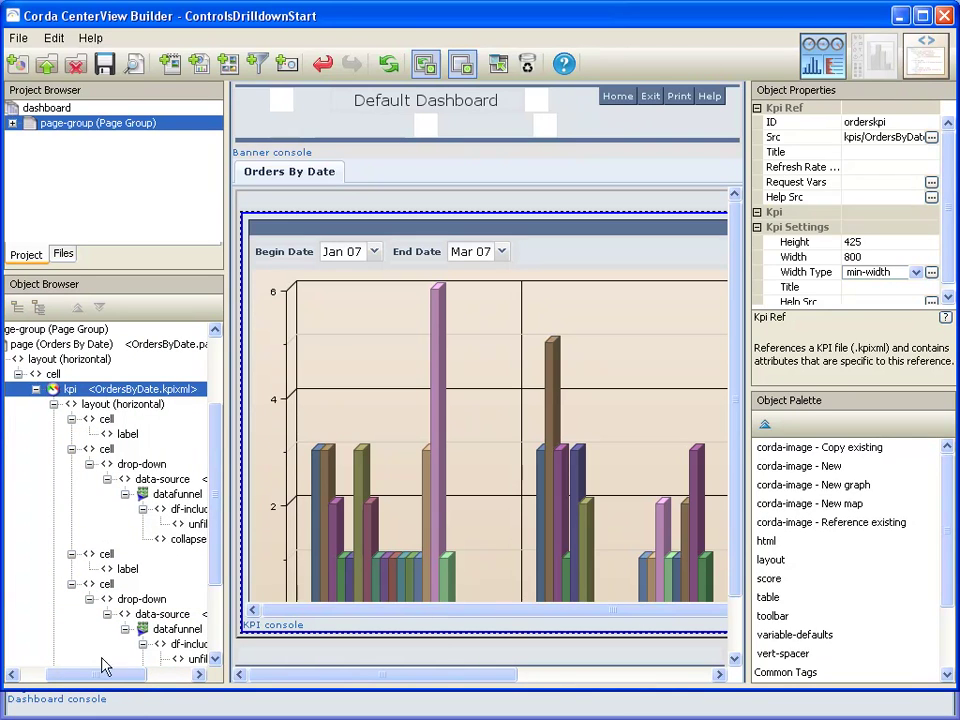
{"action": "left_click_drag", "start_coordinate": [97, 678], "coordinate": [90, 678]}
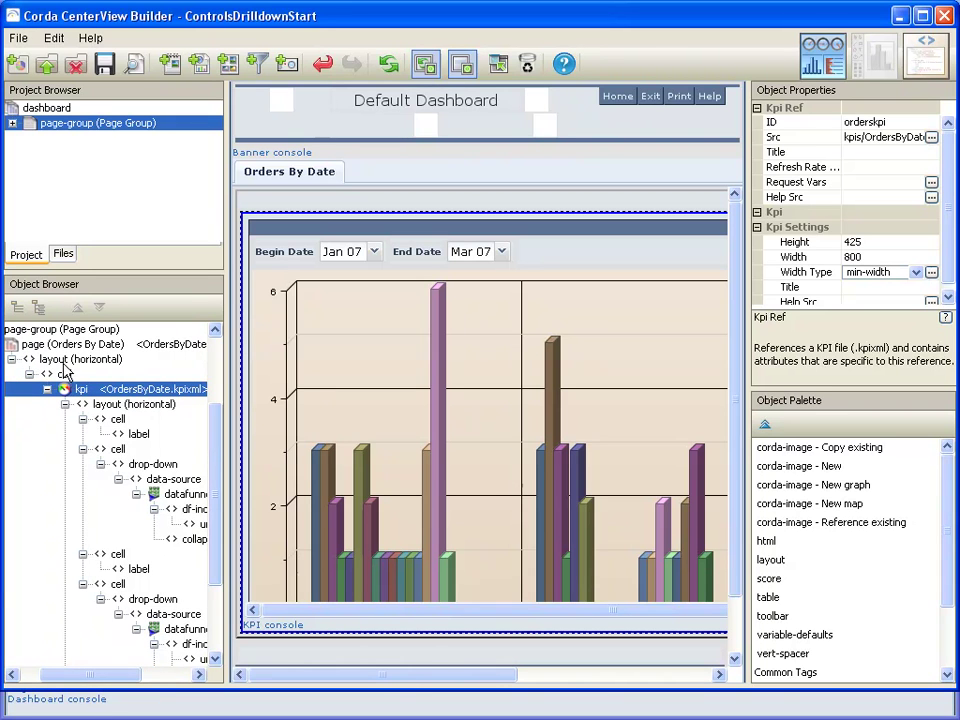
{"action": "left_click", "coordinate": [818, 654]}
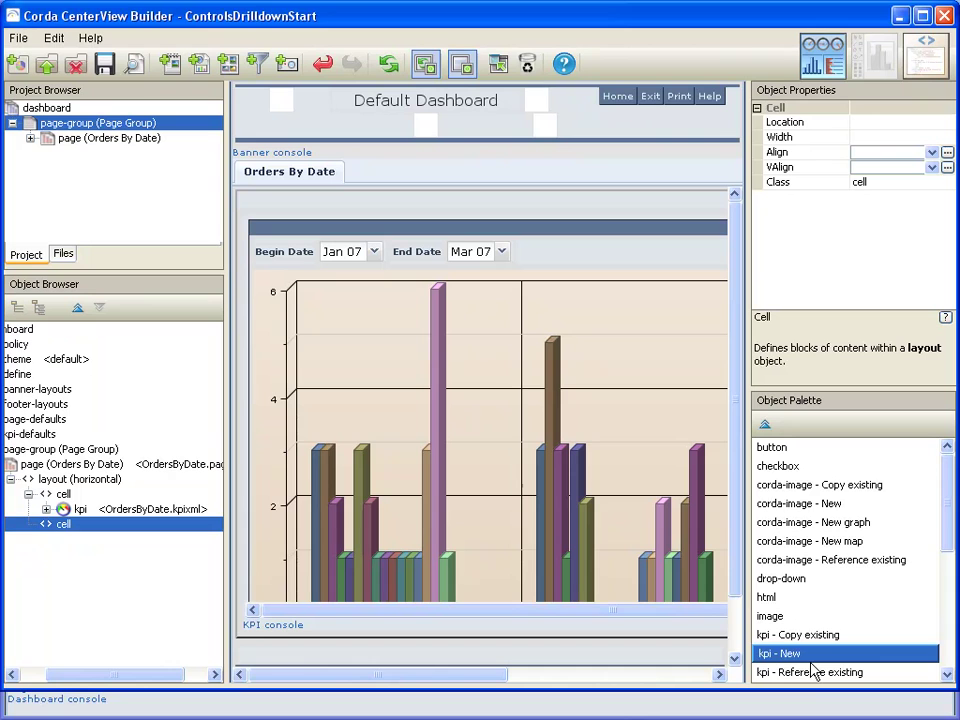
{"action": "left_click", "coordinate": [810, 671]}
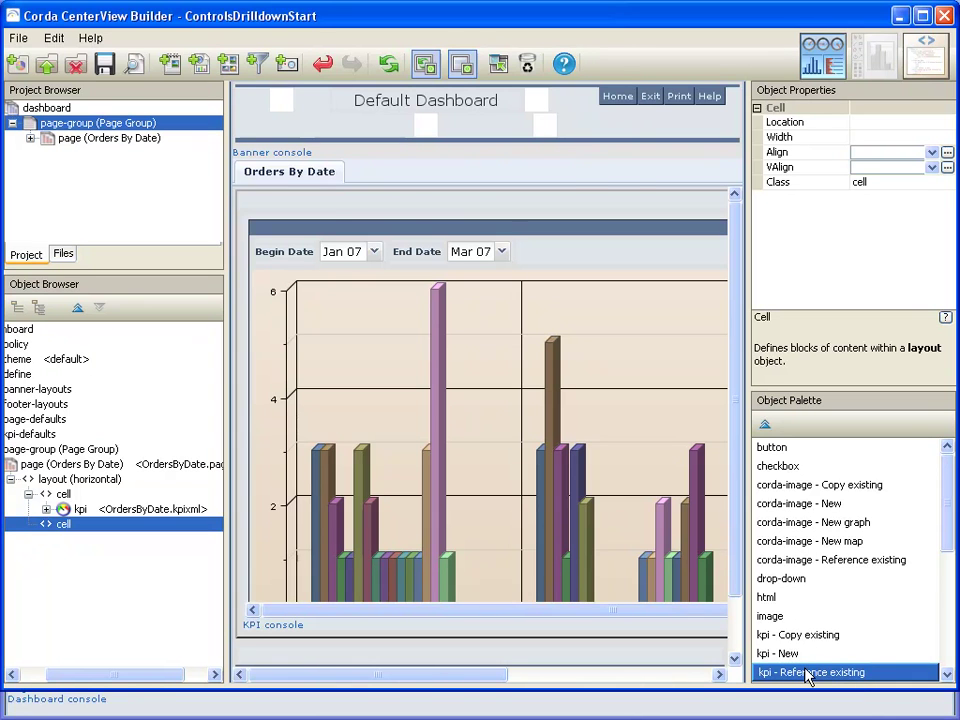
Insert a reference to checkboxes.kpixml into the second page cell.
{"action": "double_click", "coordinate": [808, 673]}
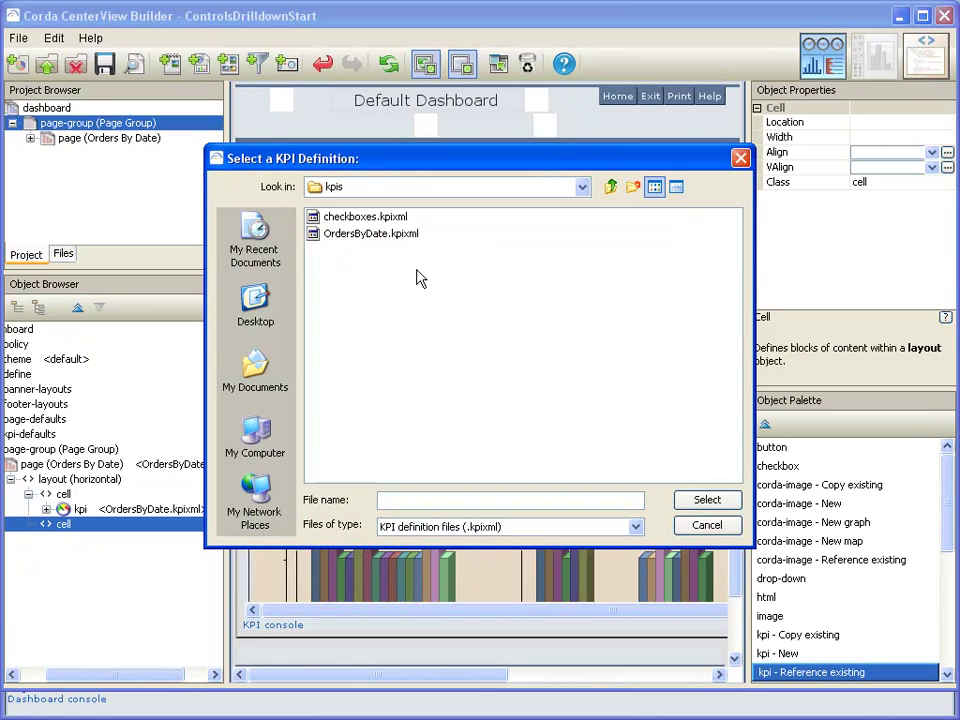
{"action": "left_click", "coordinate": [330, 215]}
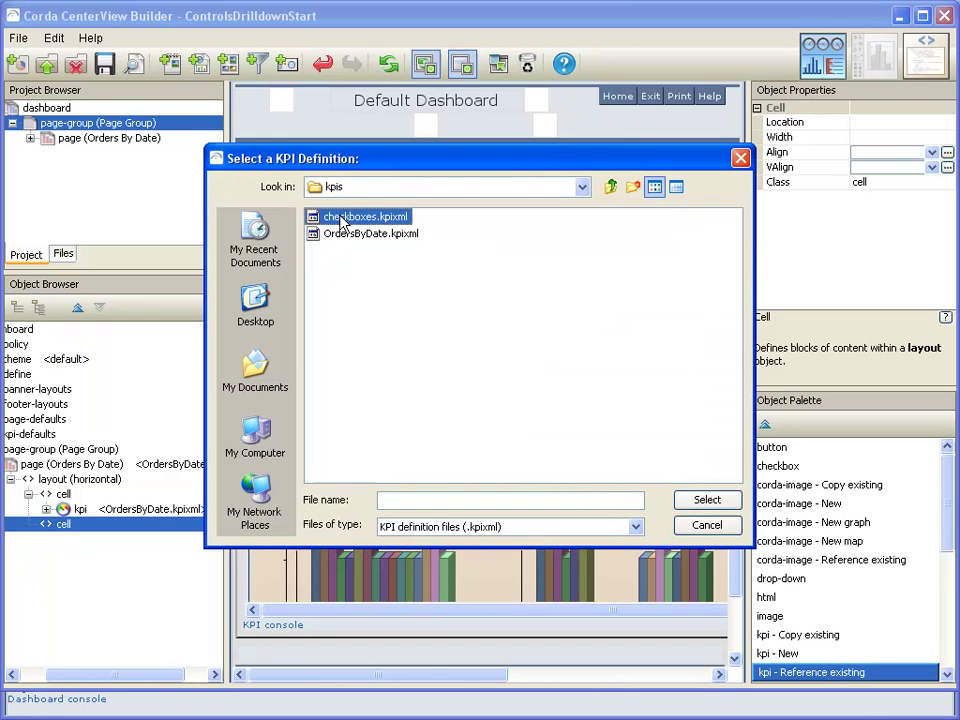
{"action": "left_click", "coordinate": [705, 500]}
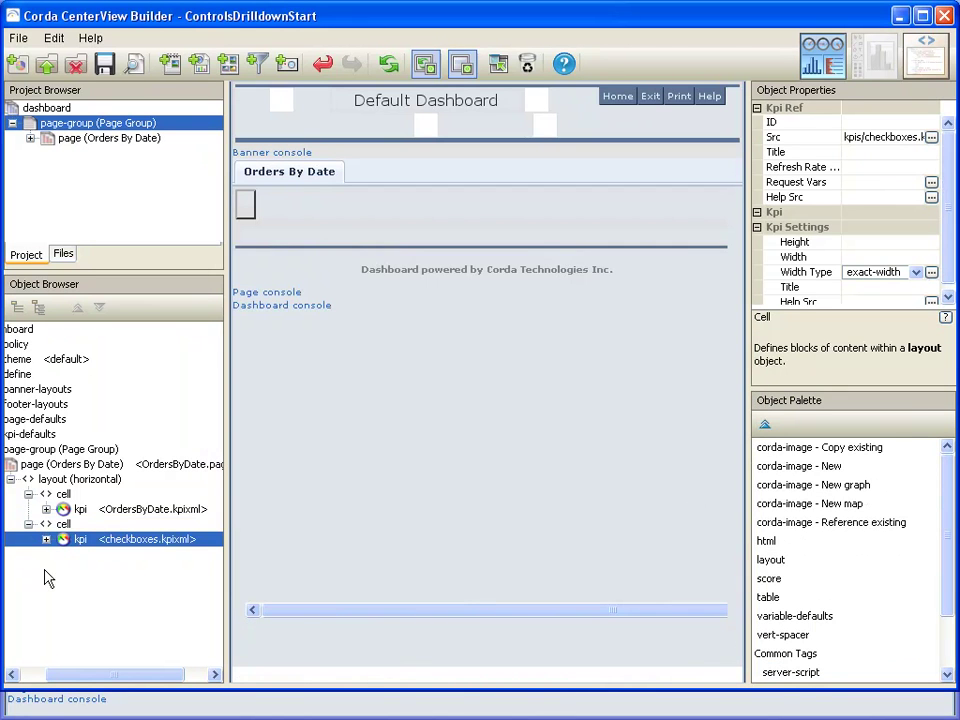
Expand the new kpi node and its vertical layout, then show the project's file list.
{"action": "left_click", "coordinate": [45, 540]}
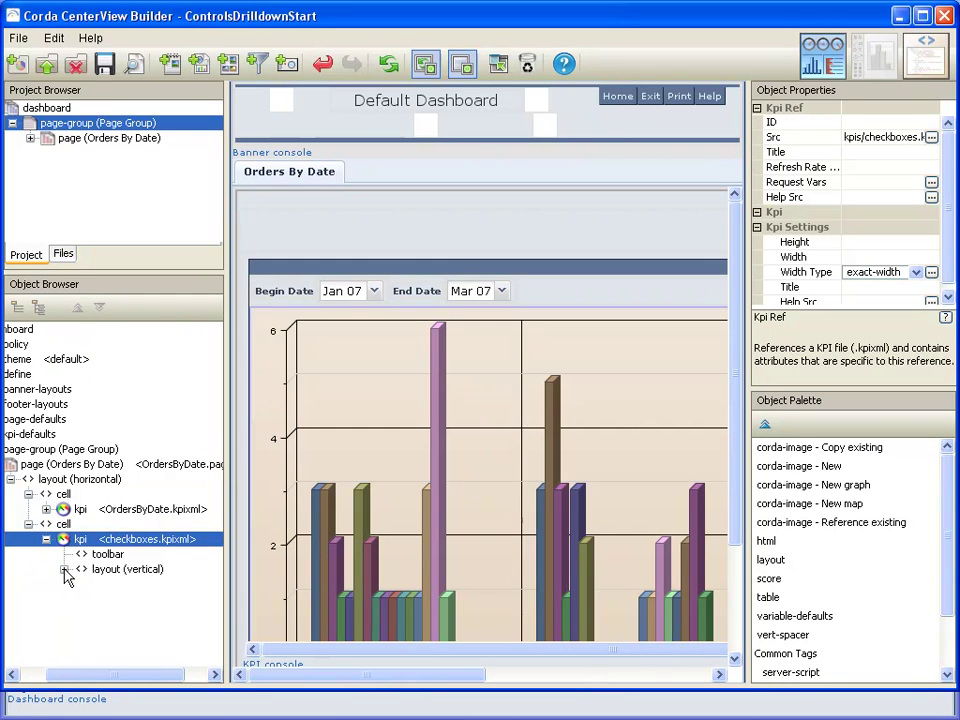
{"action": "left_click", "coordinate": [64, 569]}
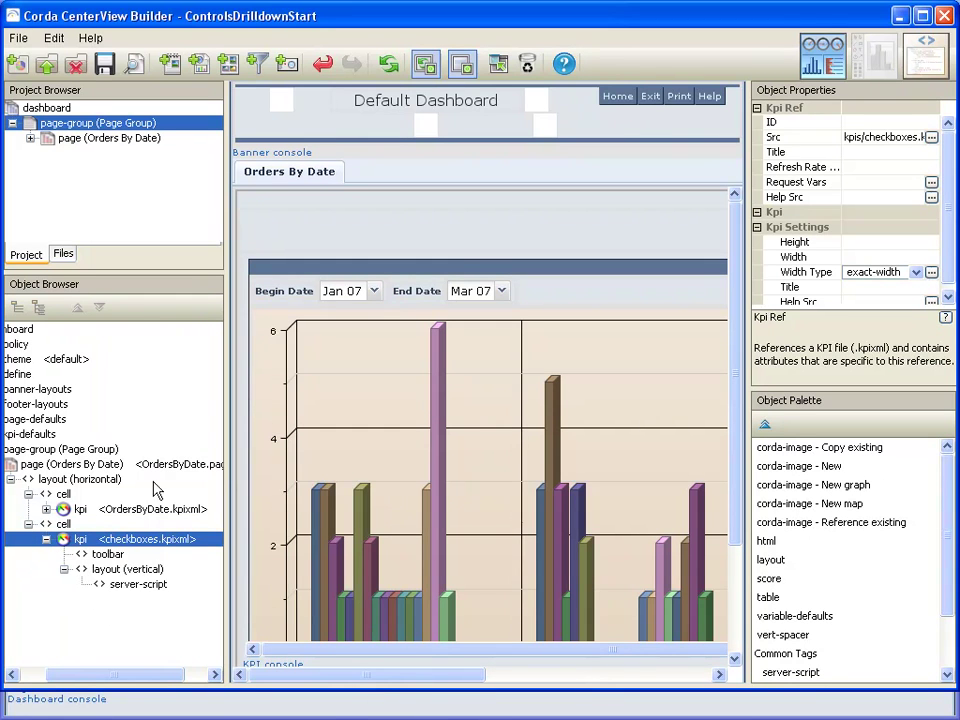
{"action": "left_click", "coordinate": [63, 256]}
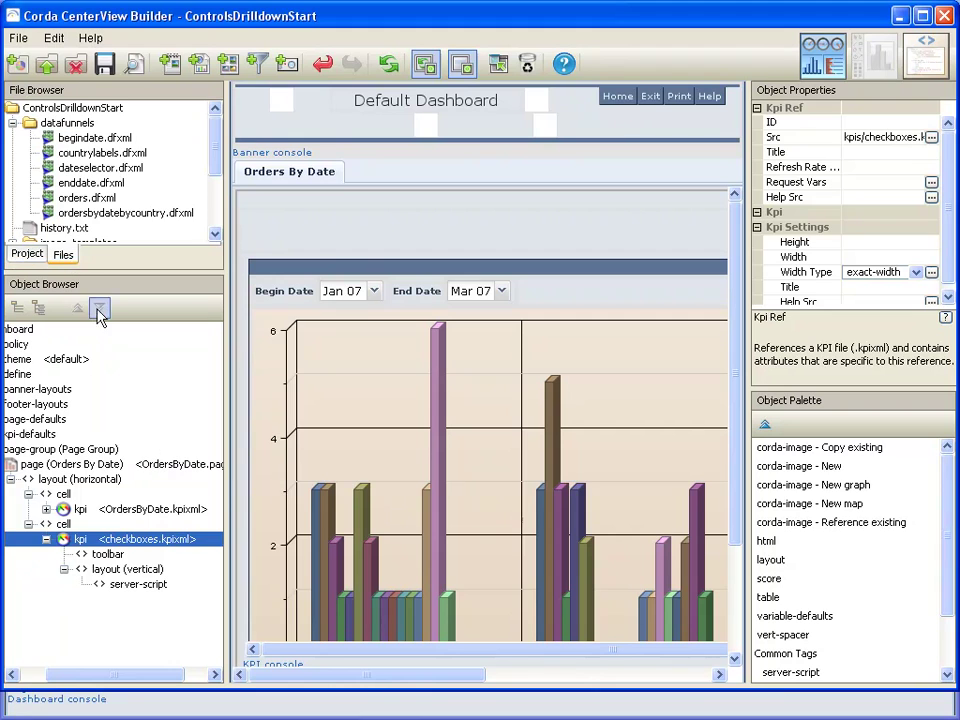
{"action": "scroll", "coordinate": [67, 197], "scroll_direction": "down", "scroll_amount": 1}
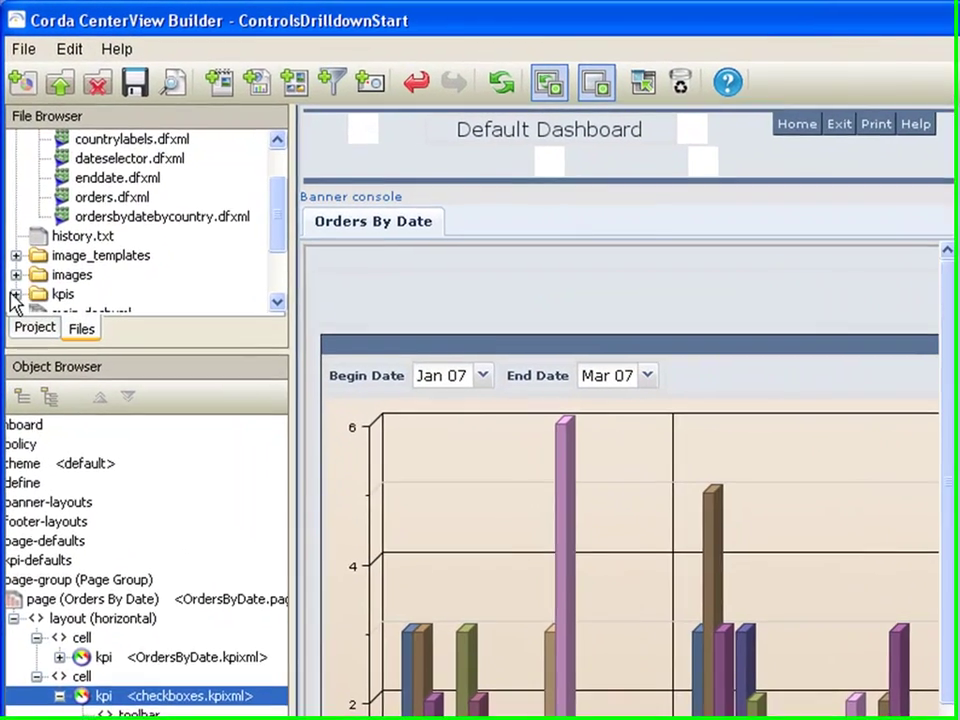
Open kpis/checkboxes.kpixml and expand its layout (vertical) to reveal the server-script.
{"action": "left_click", "coordinate": [9, 246]}
{"action": "scroll", "coordinate": [83, 243], "scroll_direction": "down", "scroll_amount": 1}
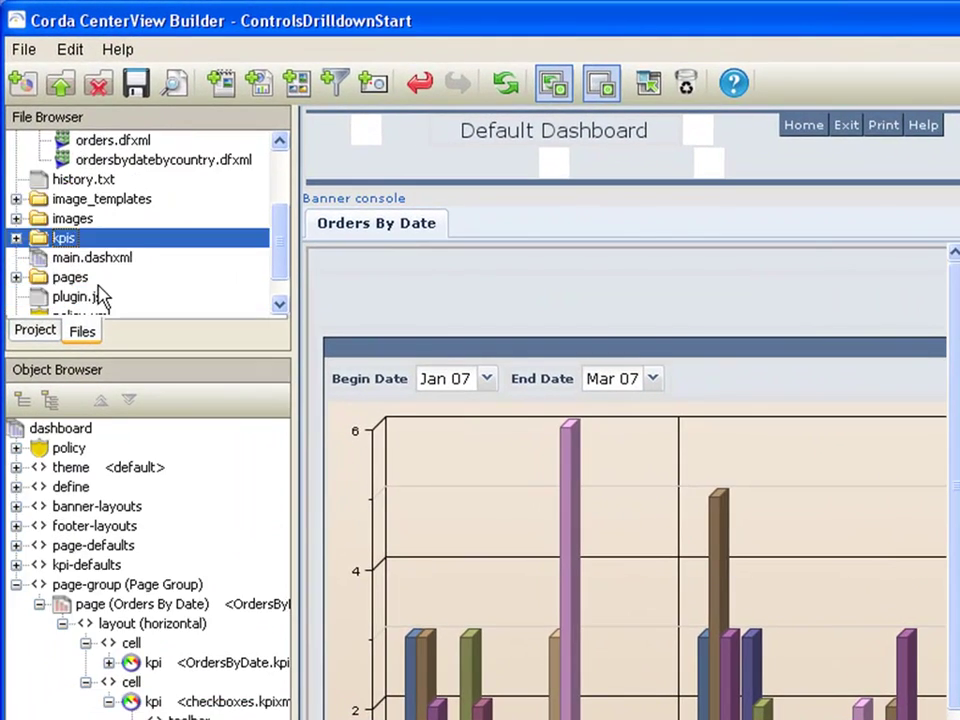
{"action": "scroll", "coordinate": [117, 278], "scroll_direction": "down", "scroll_amount": 1}
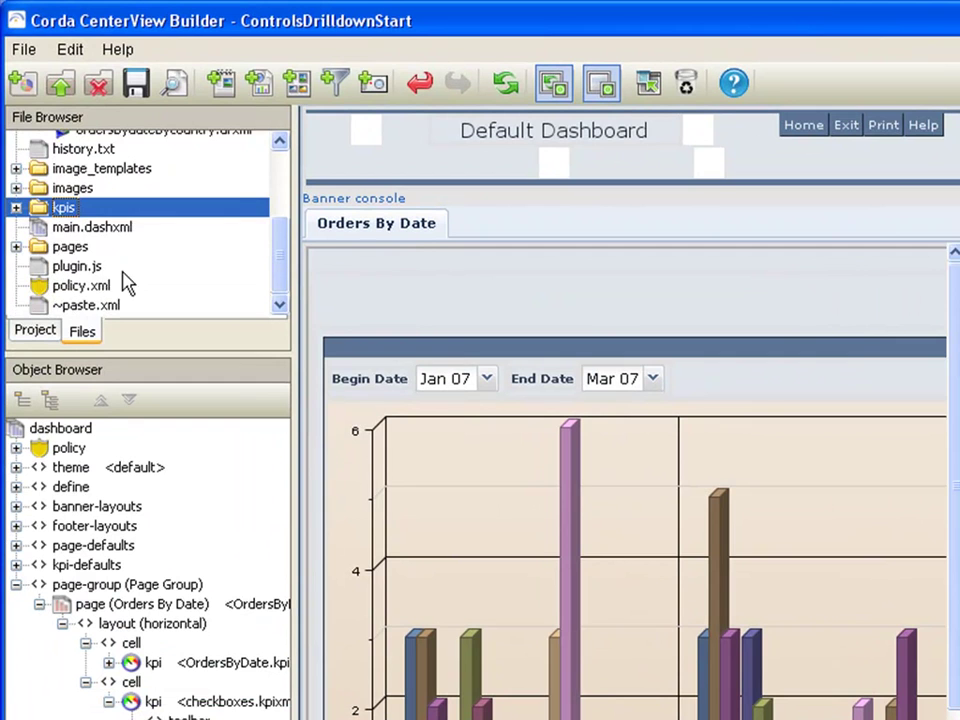
{"action": "left_click", "coordinate": [16, 207]}
{"action": "left_click", "coordinate": [105, 227]}
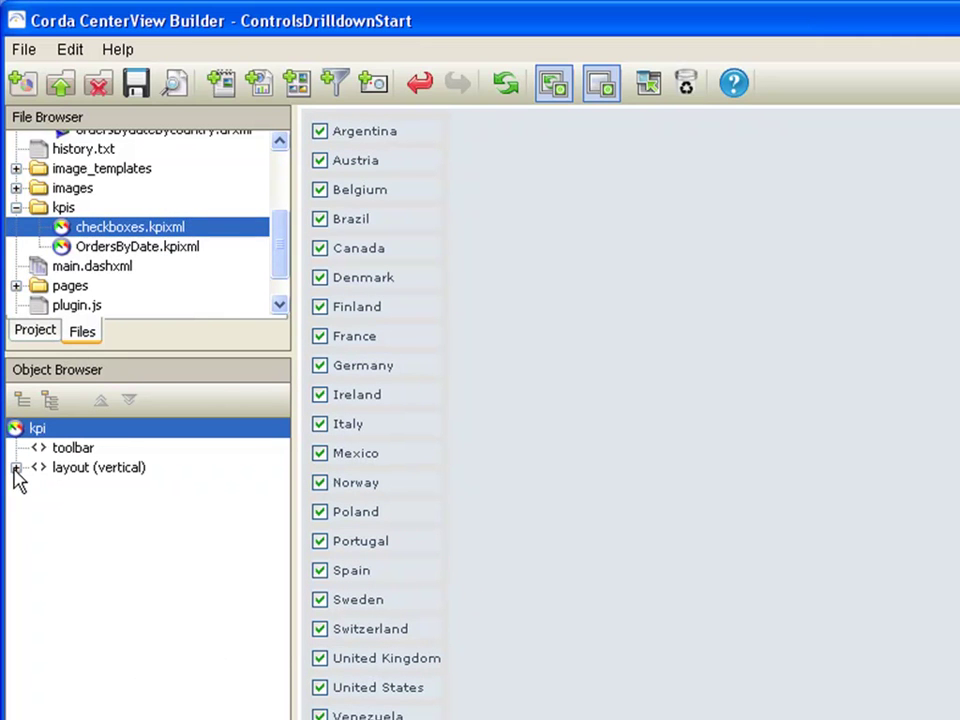
{"action": "left_click", "coordinate": [73, 449]}
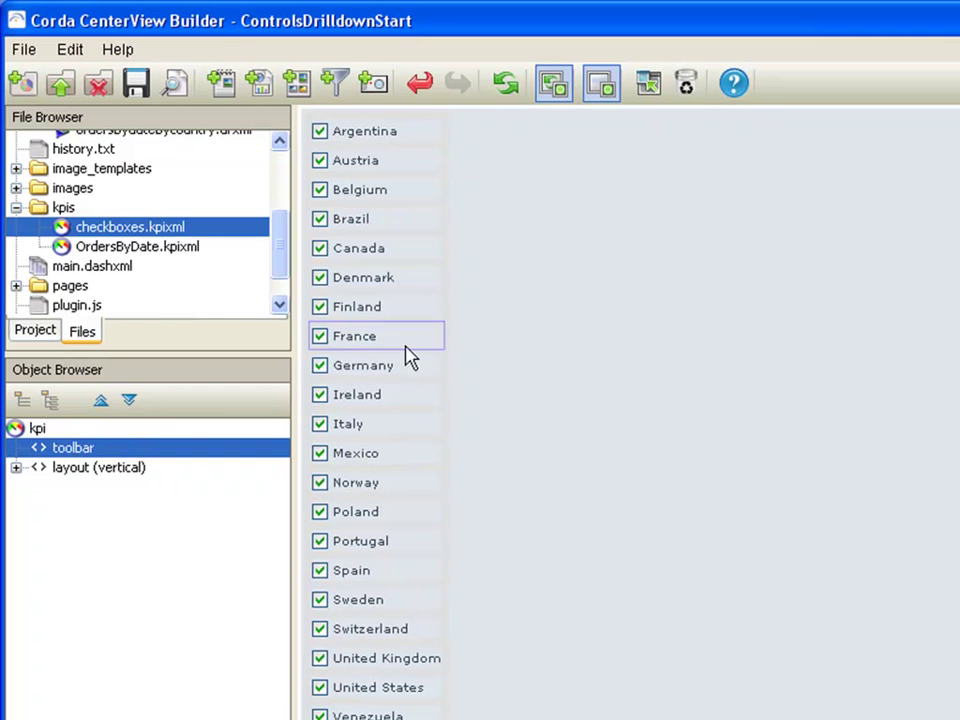
{"action": "left_click", "coordinate": [319, 129]}
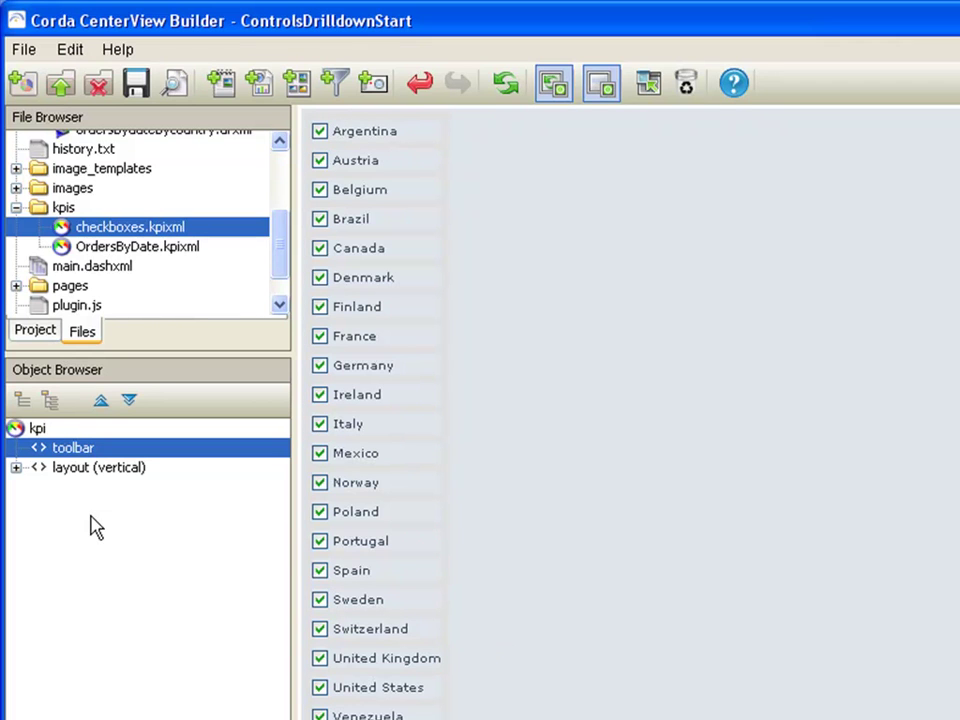
{"action": "left_click", "coordinate": [16, 467]}
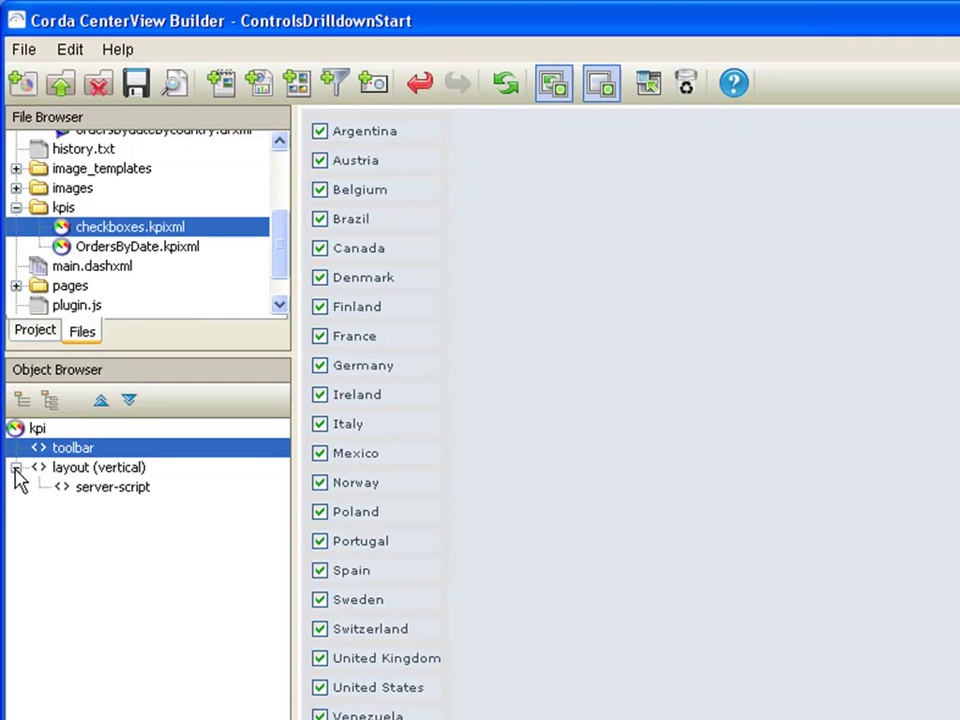
{"action": "left_click", "coordinate": [66, 470]}
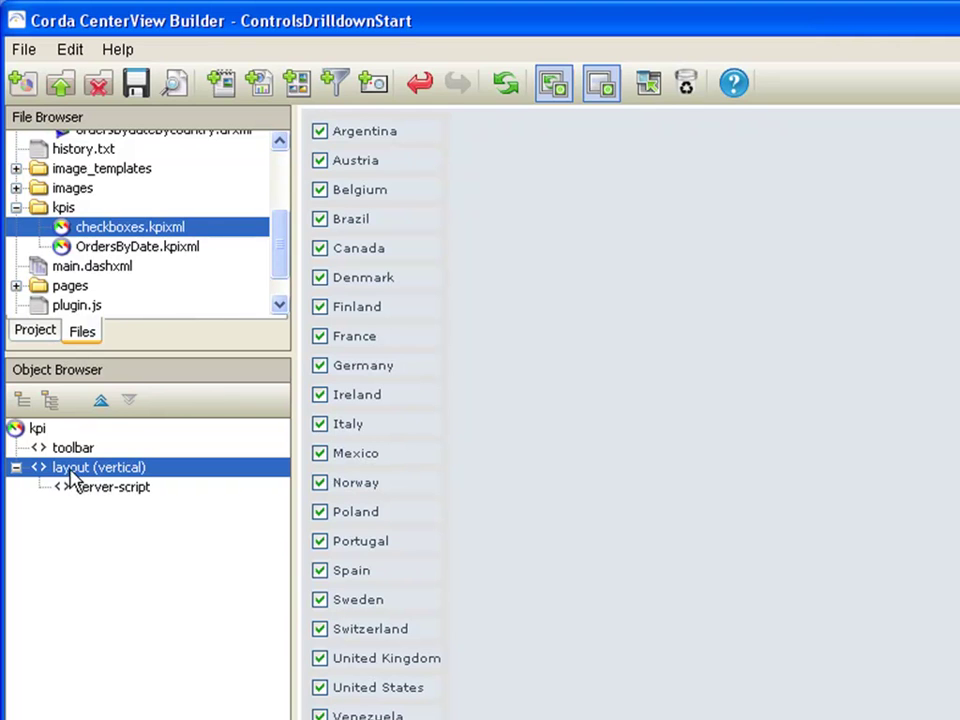
Show the server-script properties, whose JavaScript content begins with a countries assignment.
{"action": "left_click", "coordinate": [122, 492]}
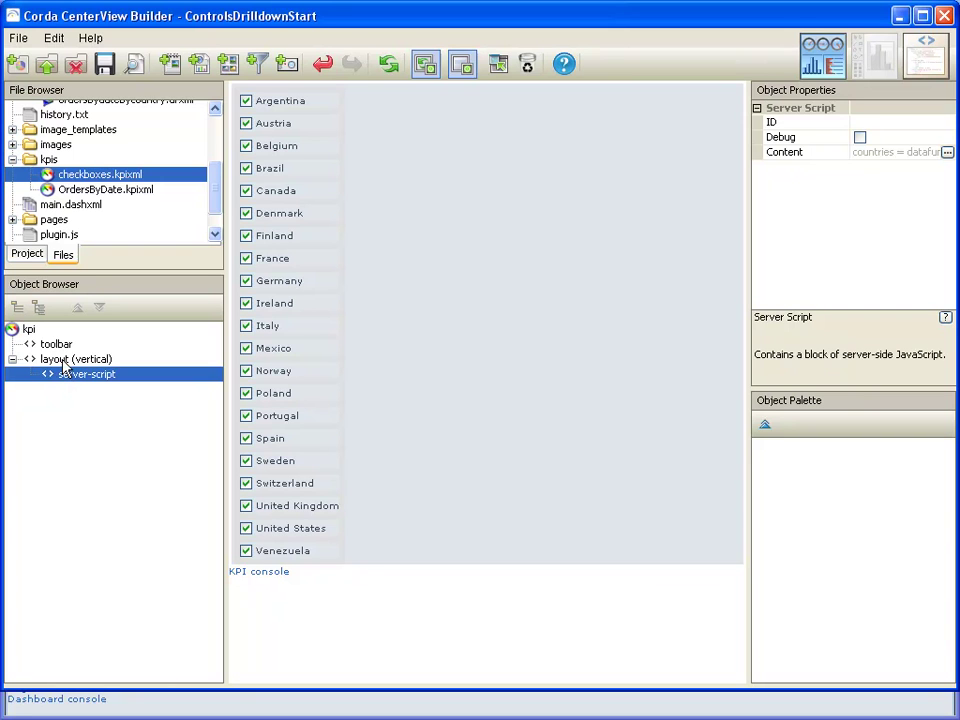
{"action": "left_click", "coordinate": [64, 364]}
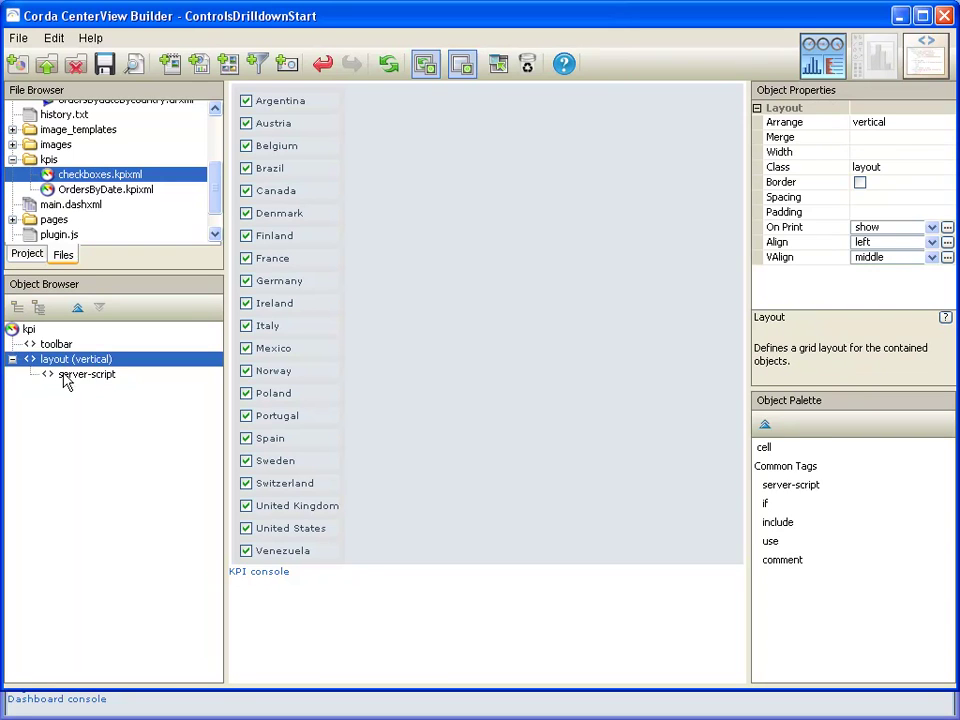
{"action": "left_click", "coordinate": [66, 376]}
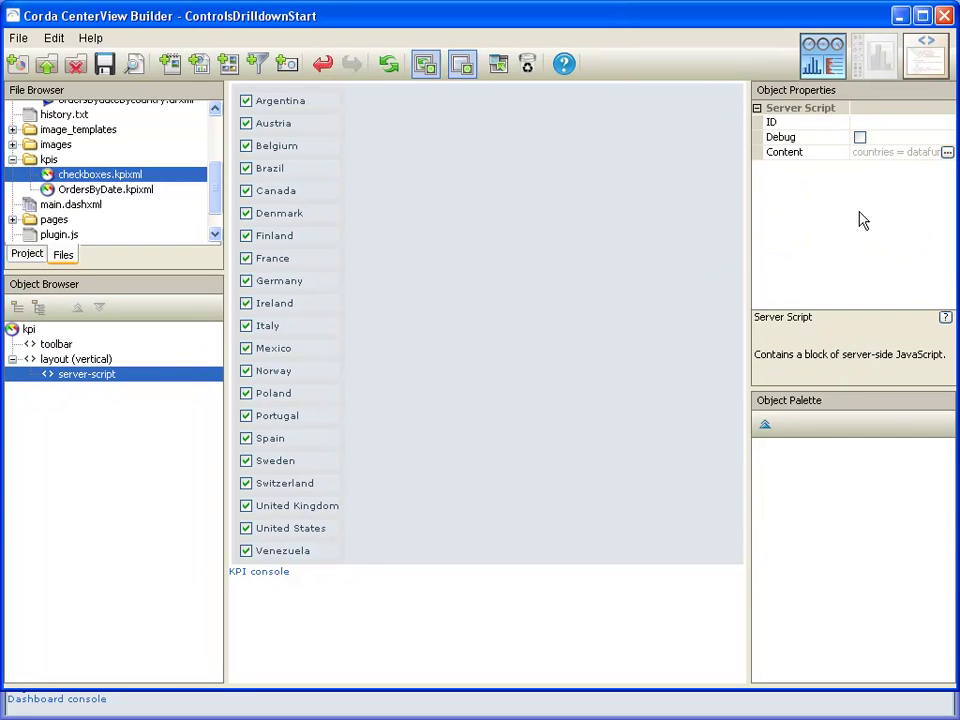
{"action": "left_click", "coordinate": [946, 153]}
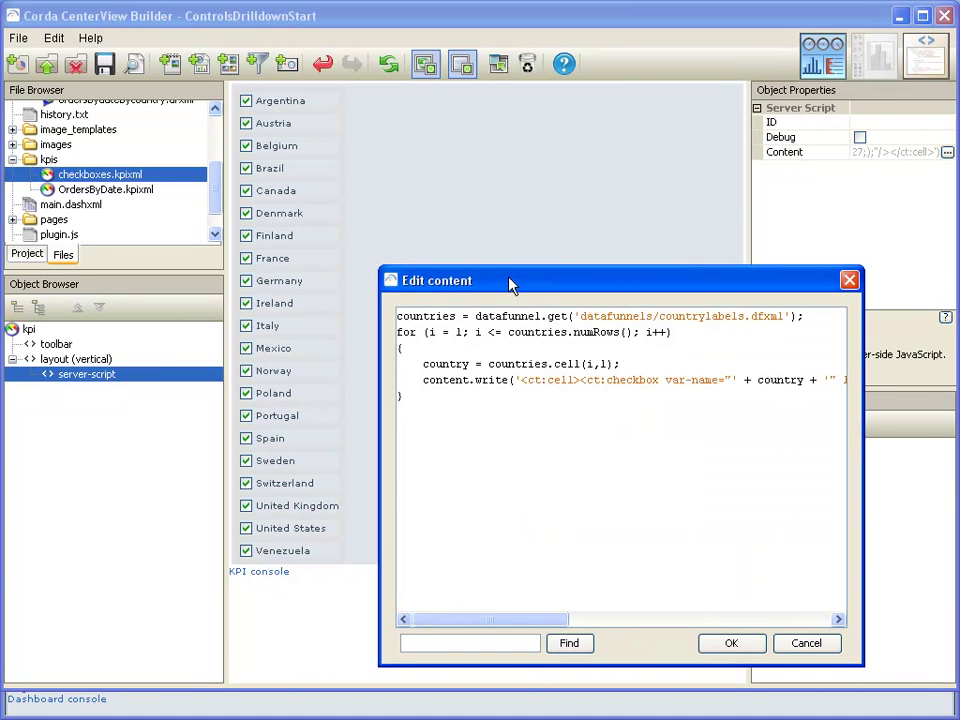
{"action": "left_click_drag", "start_coordinate": [510, 287], "coordinate": [386, 245]}
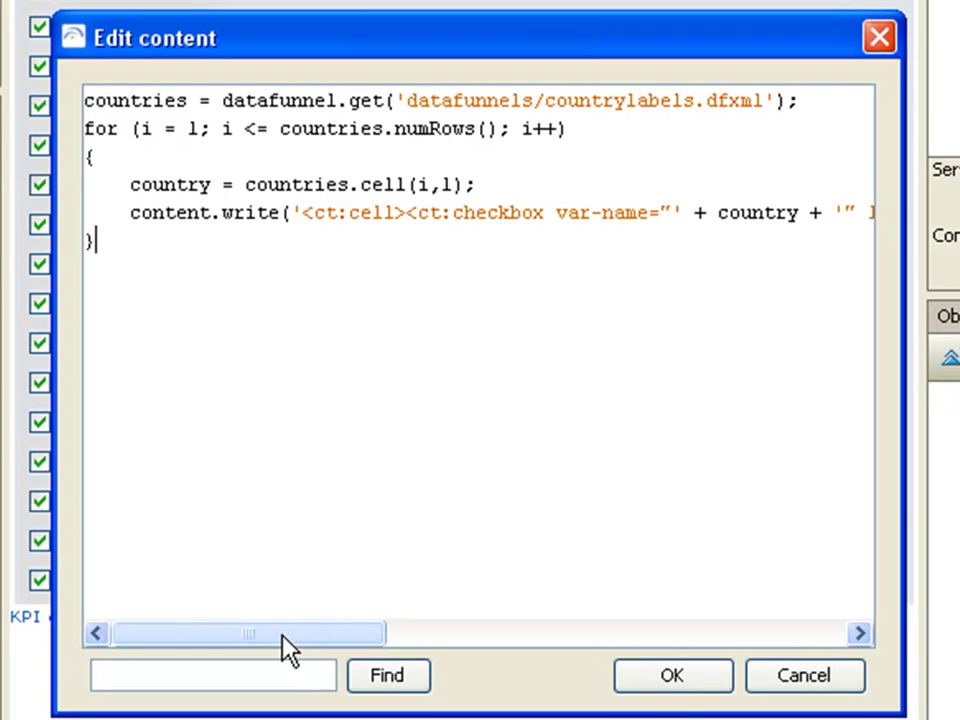
{"action": "left_click_drag", "start_coordinate": [283, 636], "coordinate": [313, 631]}
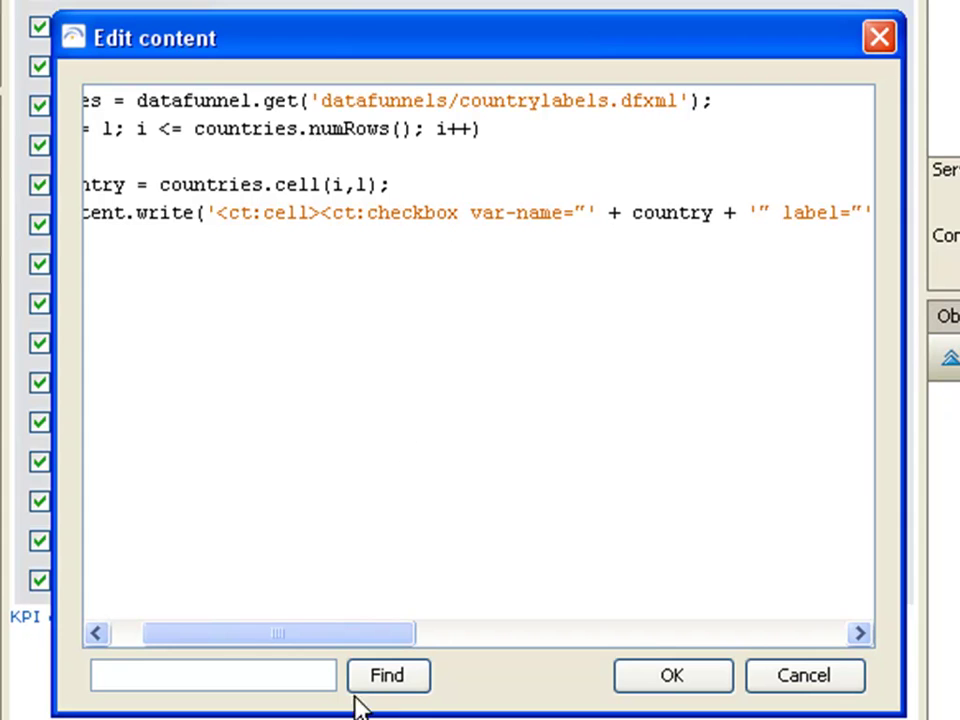
{"action": "left_click_drag", "start_coordinate": [336, 634], "coordinate": [390, 641]}
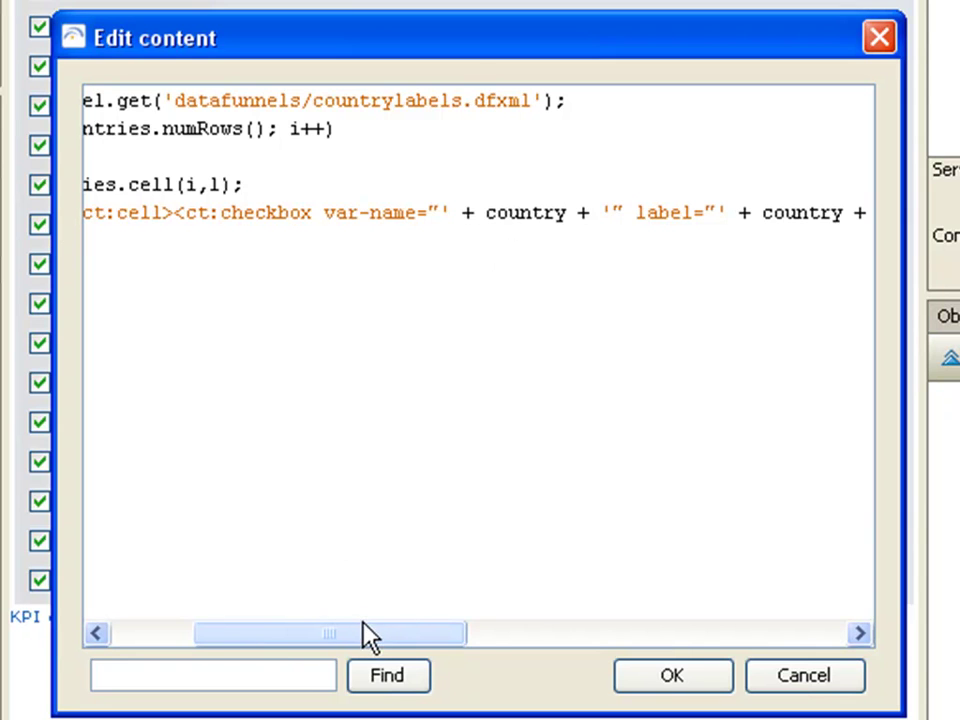
{"action": "left_click_drag", "start_coordinate": [364, 640], "coordinate": [461, 621]}
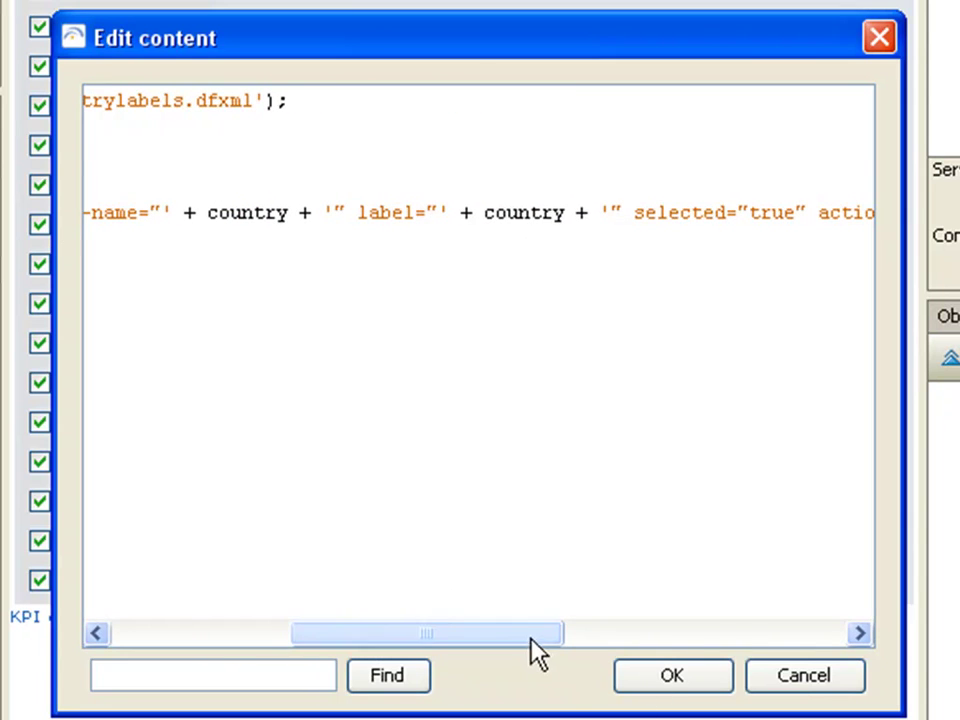
{"action": "left_click_drag", "start_coordinate": [529, 636], "coordinate": [593, 624]}
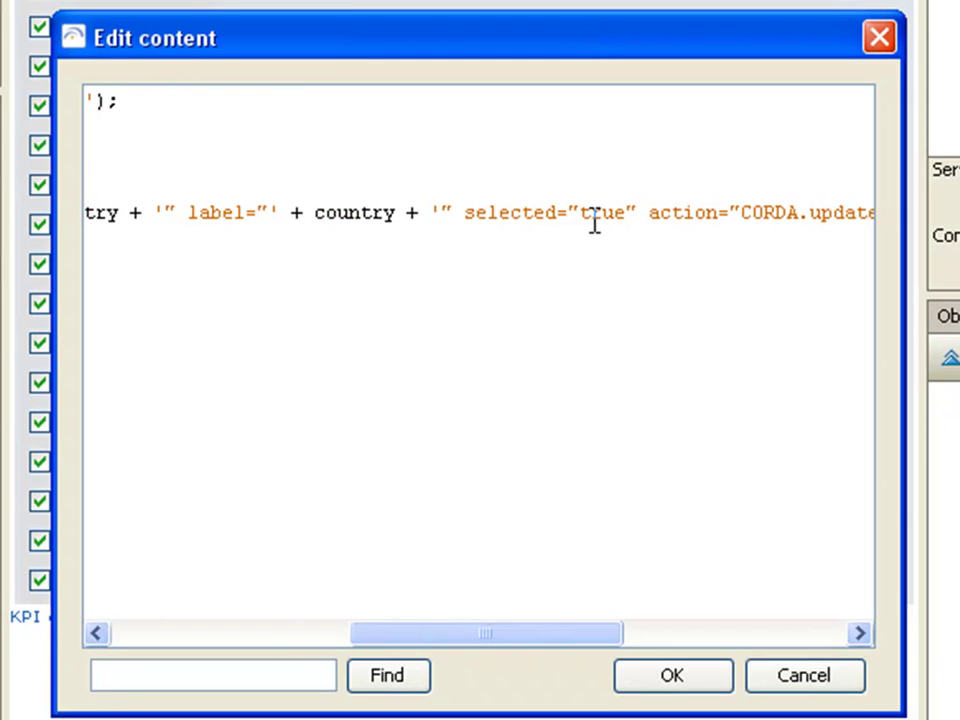
{"action": "left_click_drag", "start_coordinate": [536, 636], "coordinate": [628, 618]}
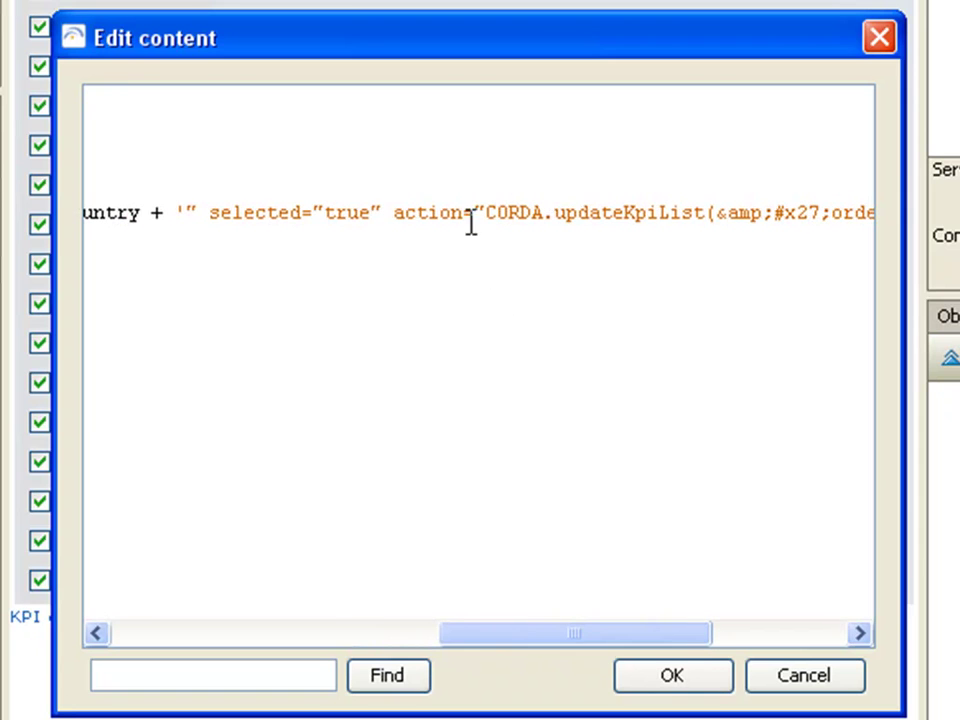
{"action": "left_click_drag", "start_coordinate": [647, 642], "coordinate": [690, 635]}
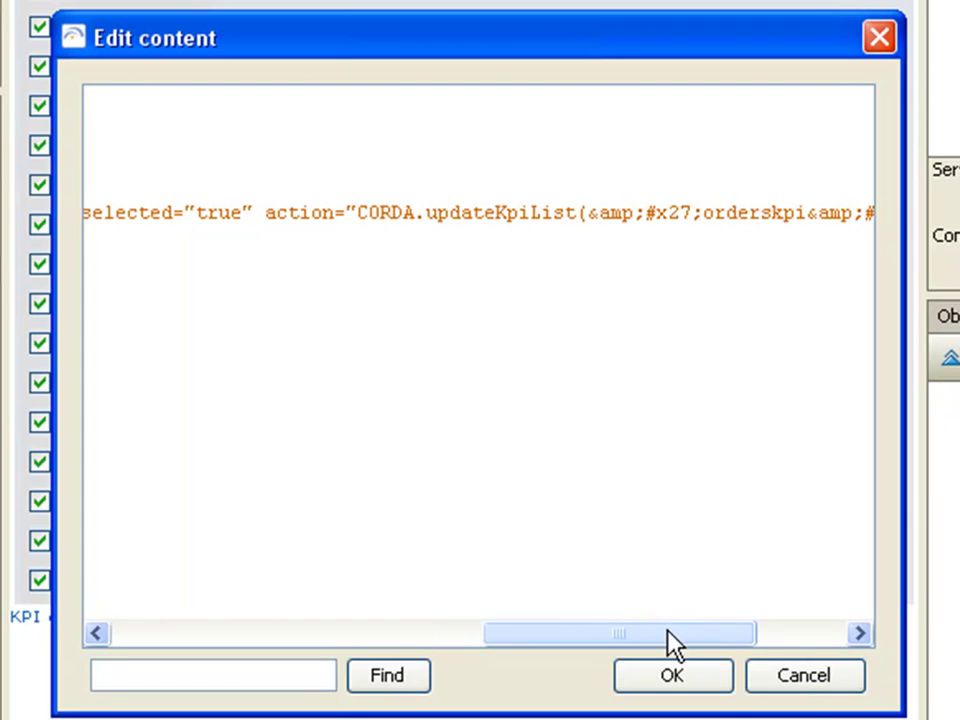
{"action": "left_click_drag", "start_coordinate": [672, 643], "coordinate": [724, 628]}
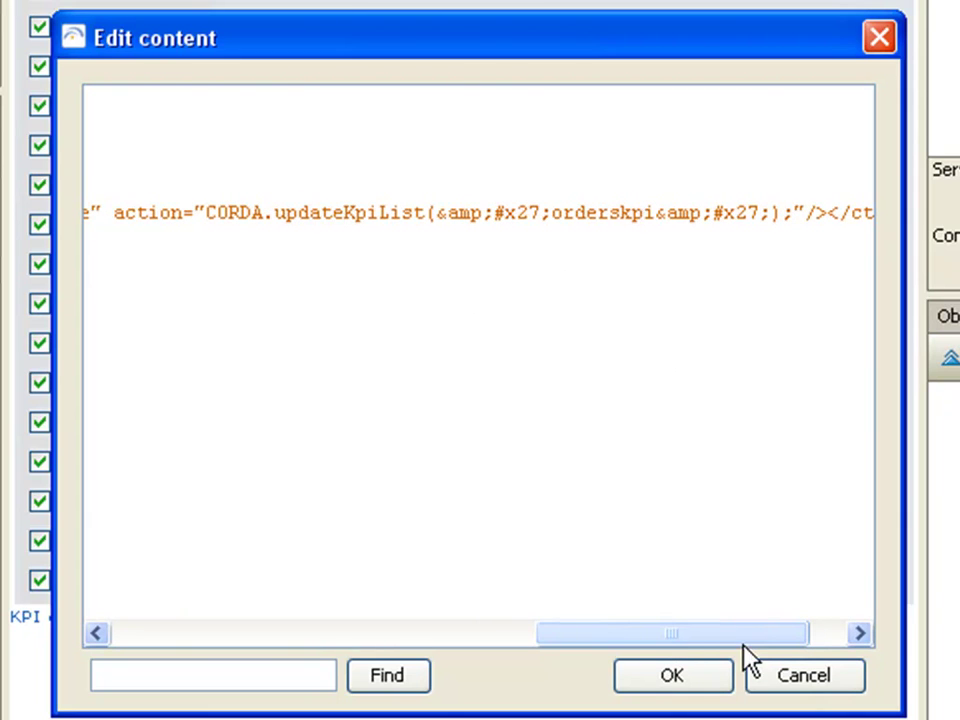
{"action": "left_click_drag", "start_coordinate": [737, 636], "coordinate": [305, 610]}
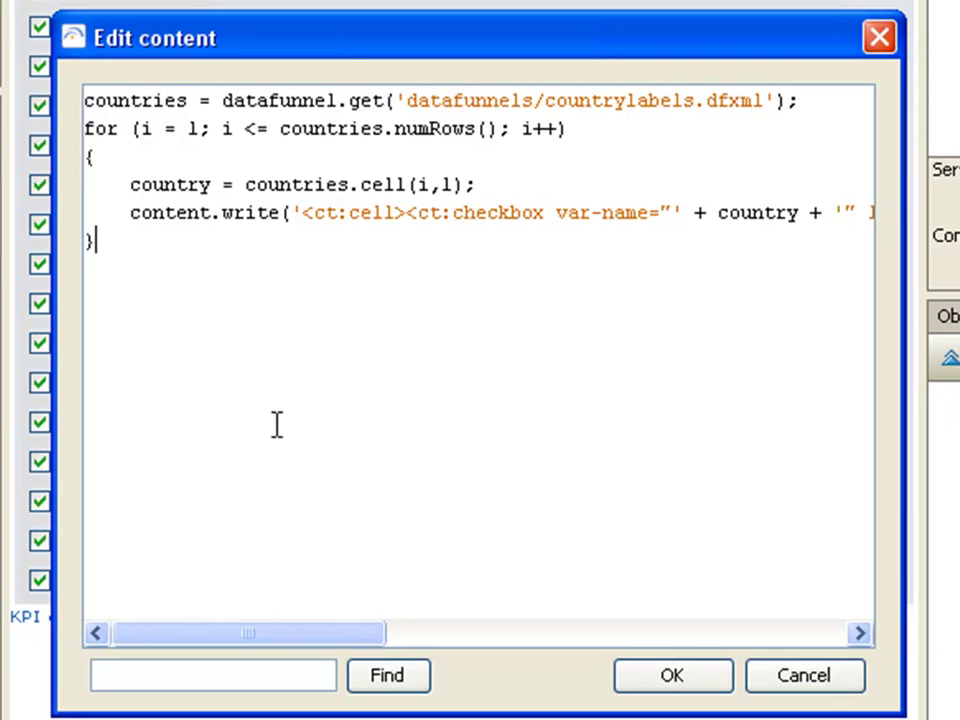
{"action": "left_click_drag", "start_coordinate": [333, 640], "coordinate": [369, 639]}
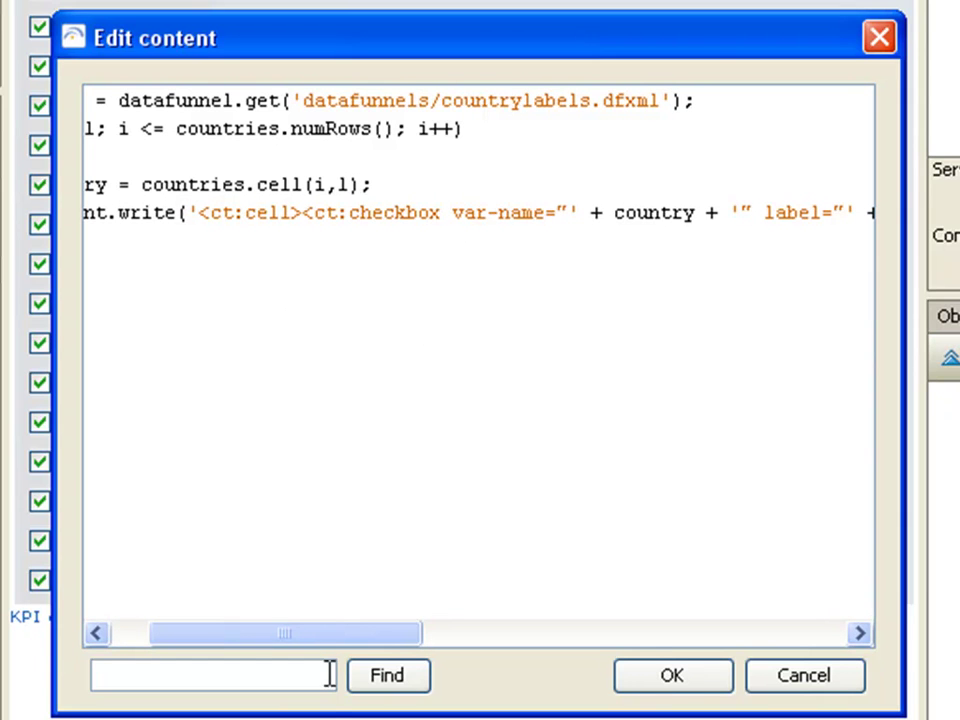
{"action": "left_click_drag", "start_coordinate": [337, 645], "coordinate": [388, 645]}
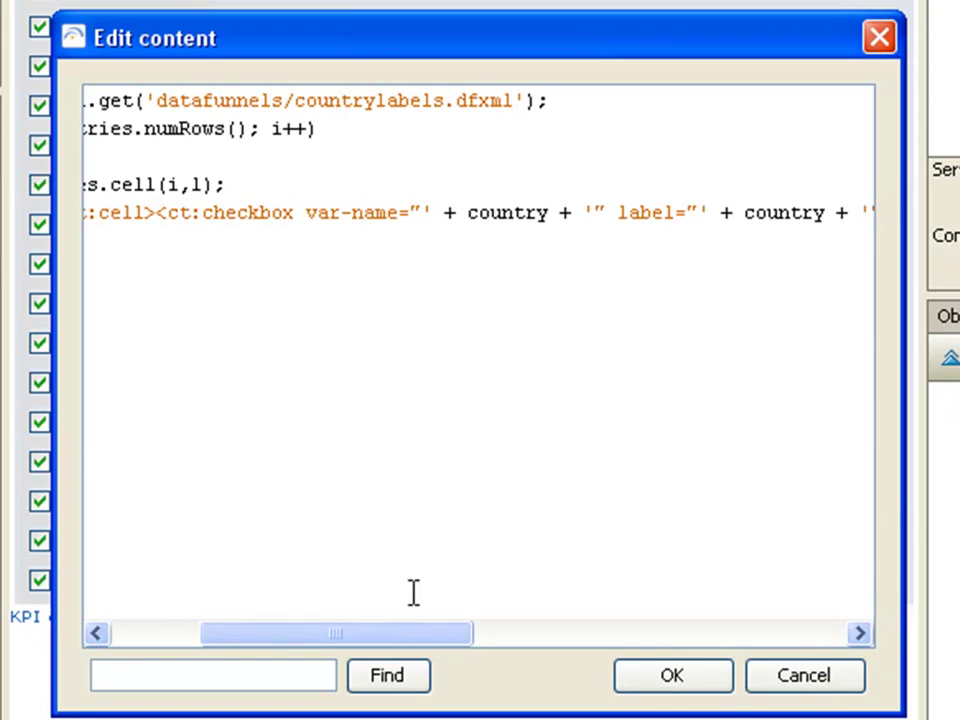
{"action": "left_click_drag", "start_coordinate": [420, 638], "coordinate": [694, 640]}
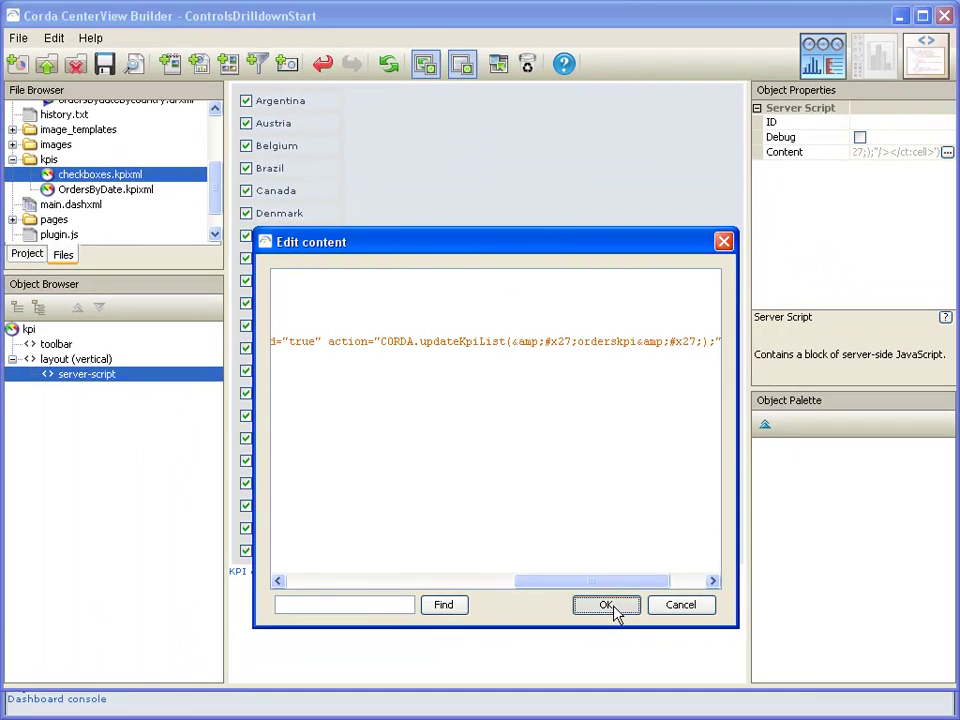
{"action": "left_click", "coordinate": [606, 605]}
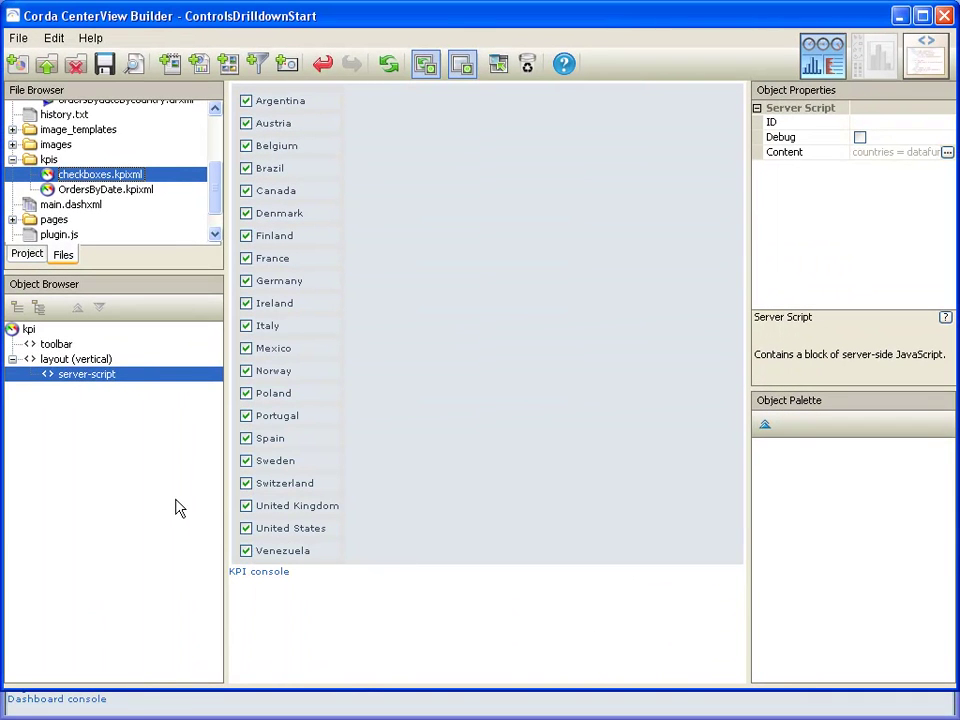
Open OrdersByDate.kpixml and confirm its kpi reference ID is orderskpi in the project structure.
{"action": "left_click", "coordinate": [97, 191]}
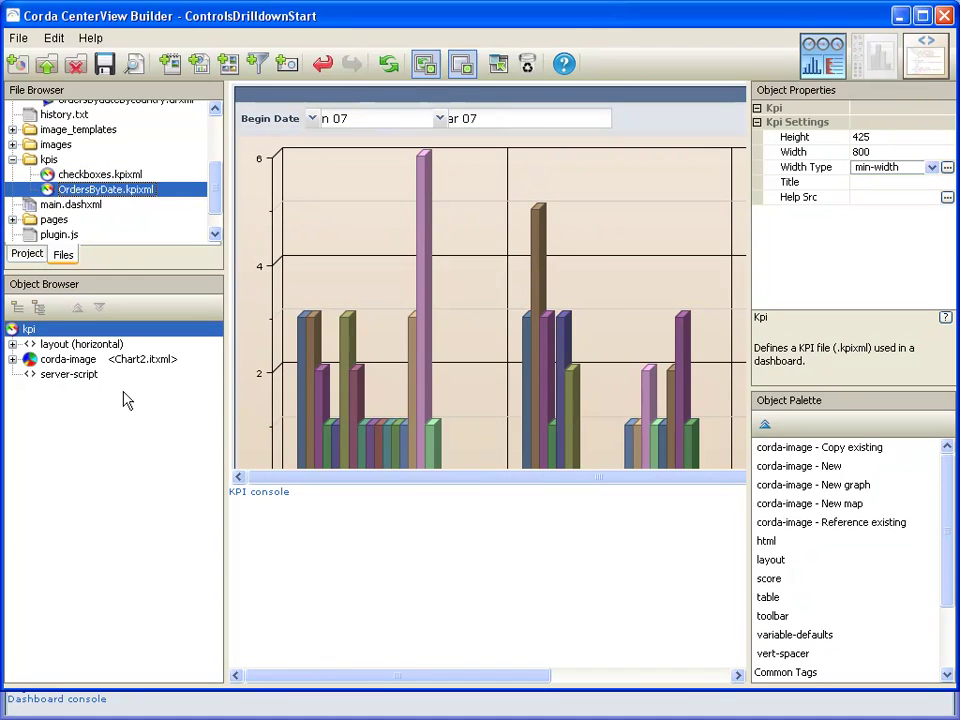
{"action": "left_click", "coordinate": [30, 254]}
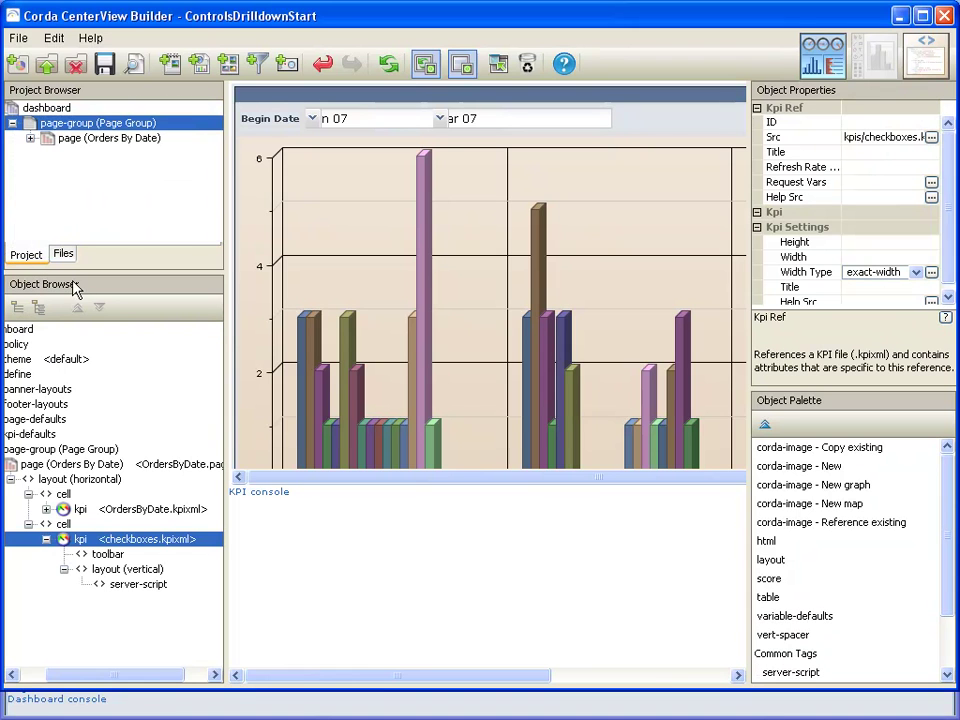
{"action": "left_click", "coordinate": [87, 511]}
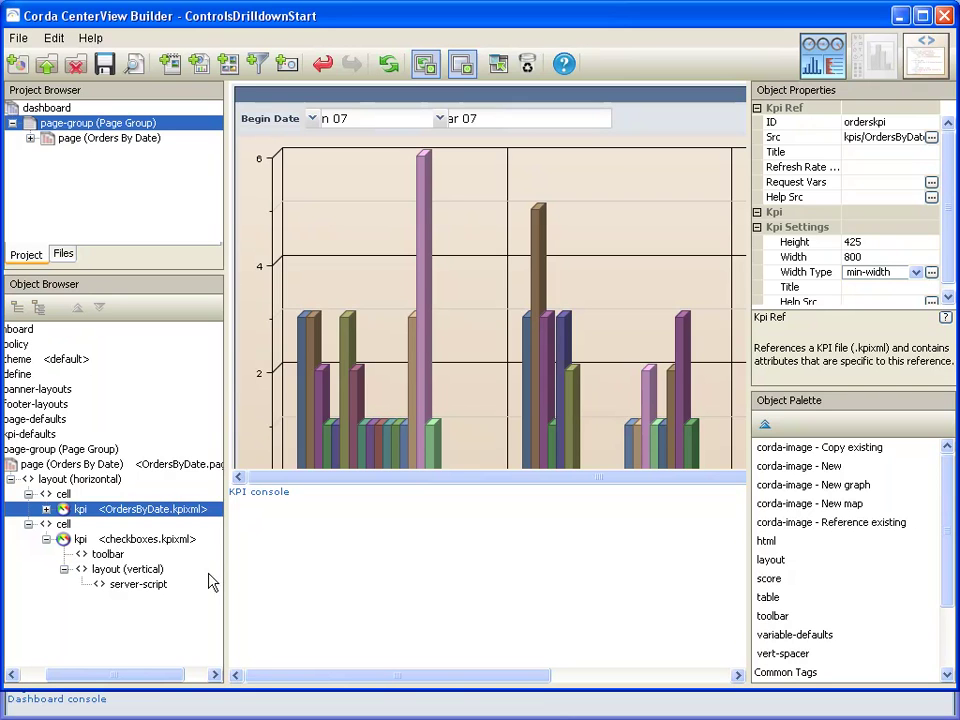
{"action": "left_click", "coordinate": [66, 256]}
Open countrylabels.dfxml and preview its filter, sort and collapse-rows outputs, ending with 21 unique countries.
{"action": "scroll", "coordinate": [100, 215], "scroll_direction": "up", "scroll_amount": 3}
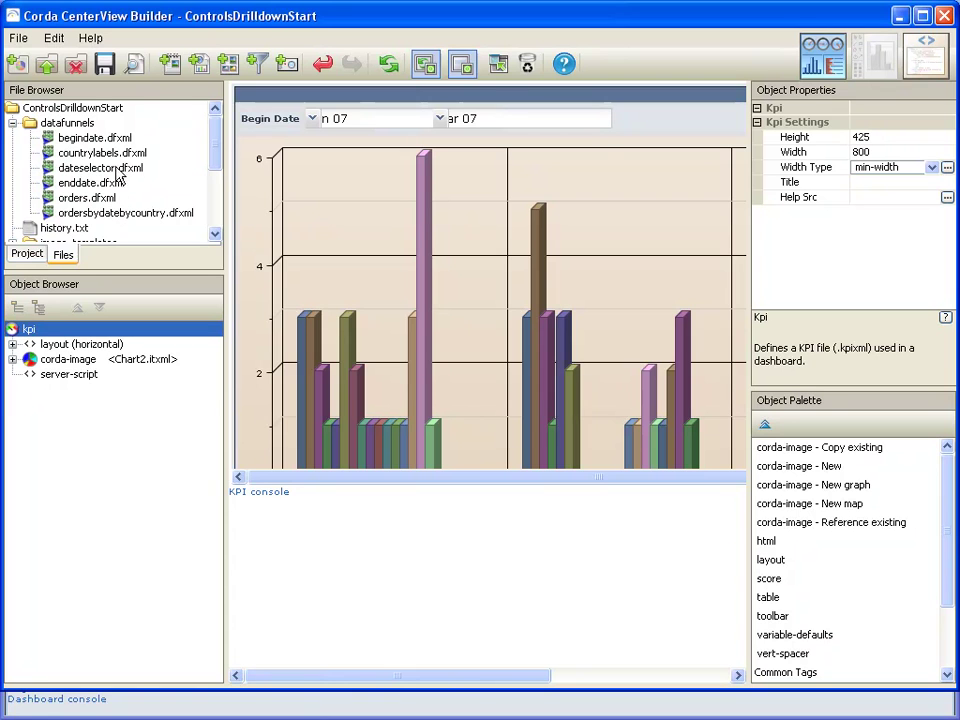
{"action": "left_click", "coordinate": [100, 155]}
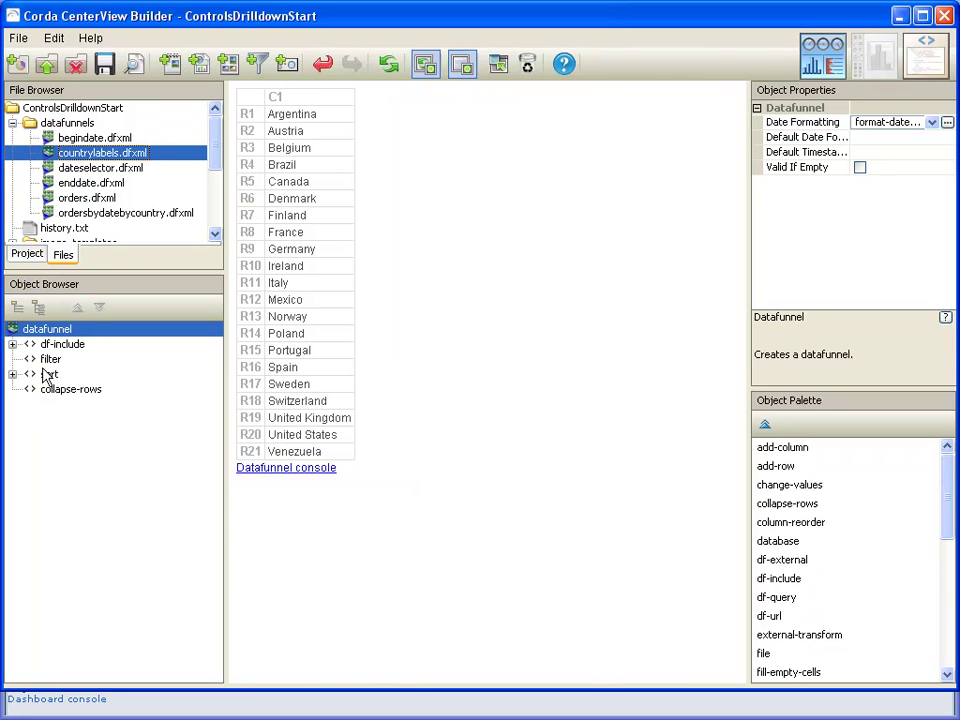
{"action": "left_click", "coordinate": [12, 344]}
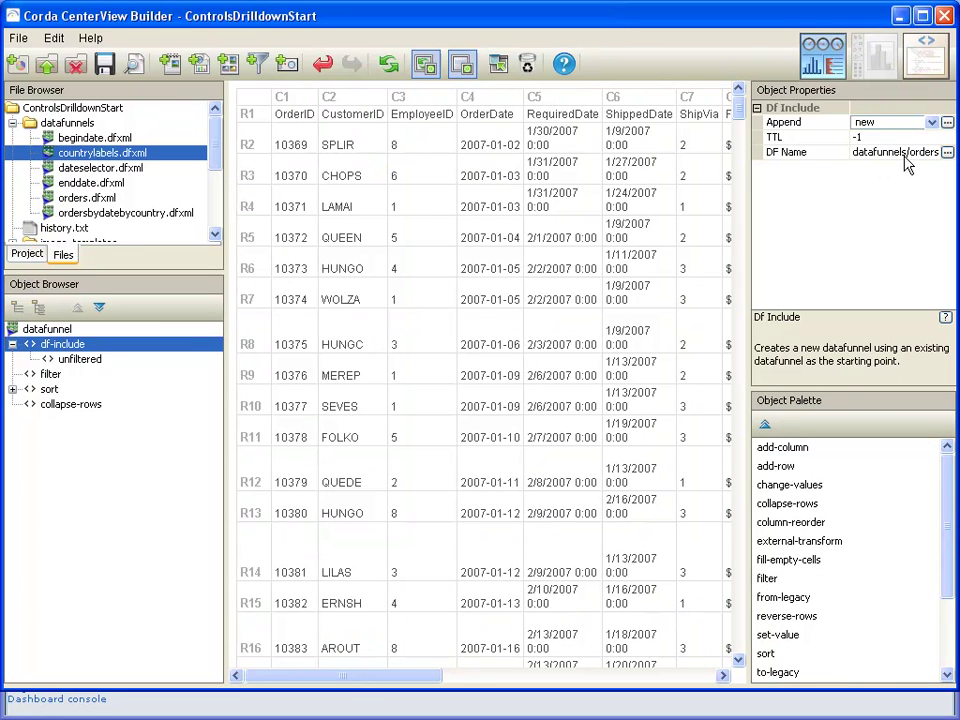
{"action": "left_click_drag", "start_coordinate": [745, 217], "coordinate": [697, 220]}
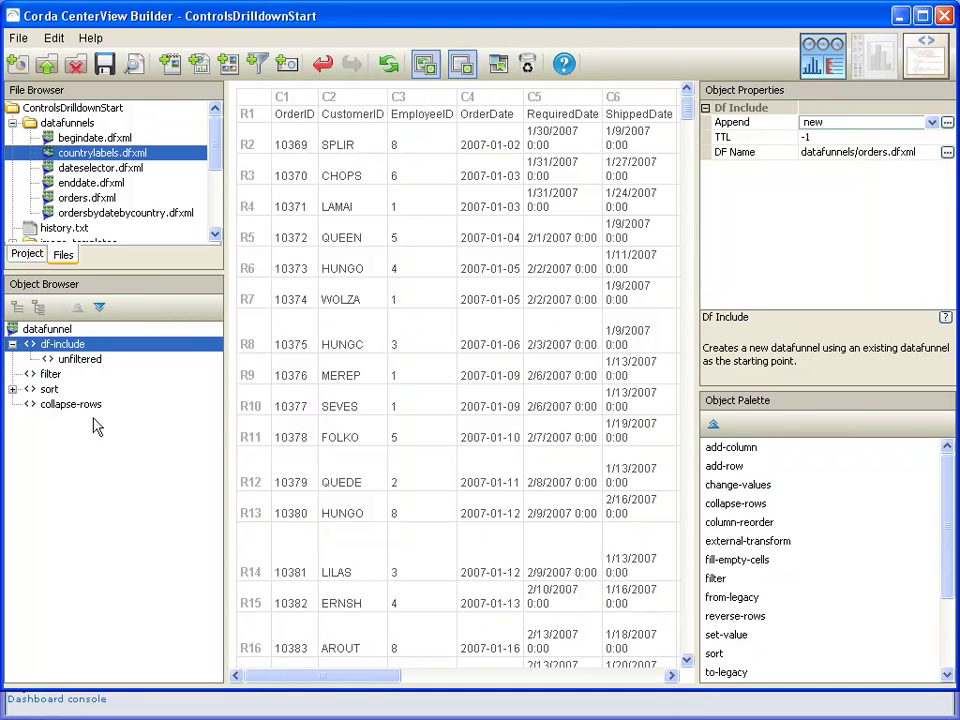
{"action": "left_click", "coordinate": [52, 376]}
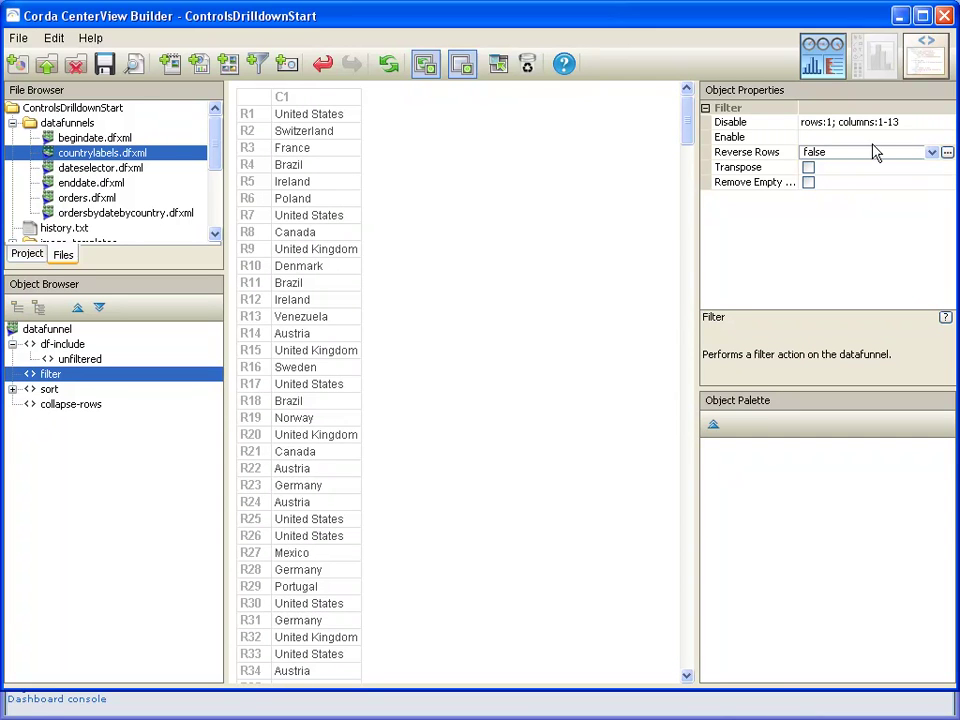
{"action": "left_click", "coordinate": [50, 390]}
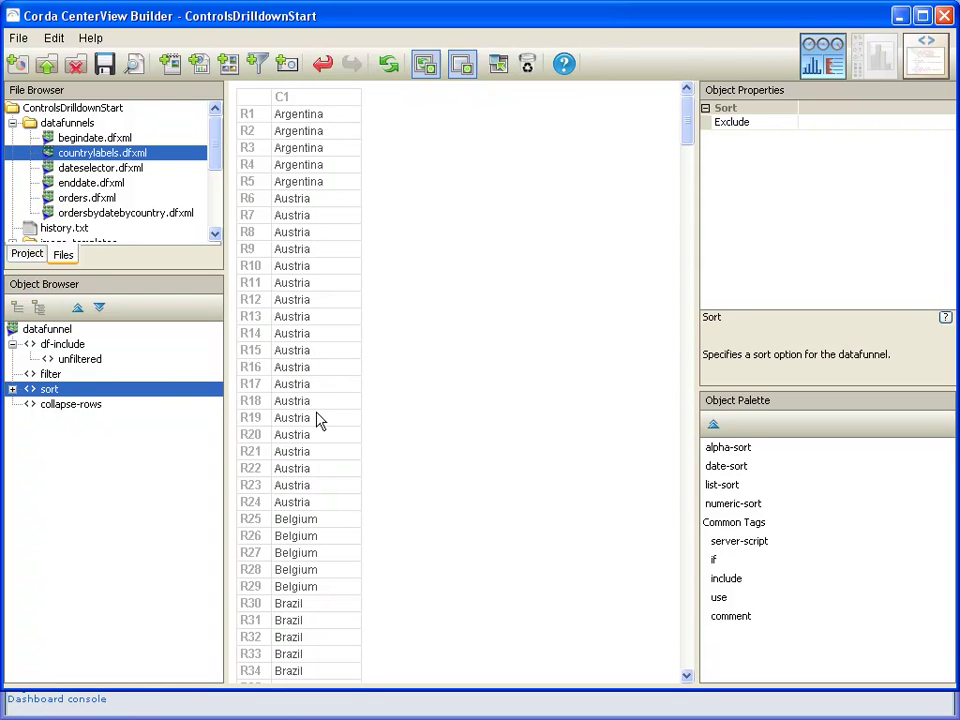
{"action": "left_click", "coordinate": [90, 410]}
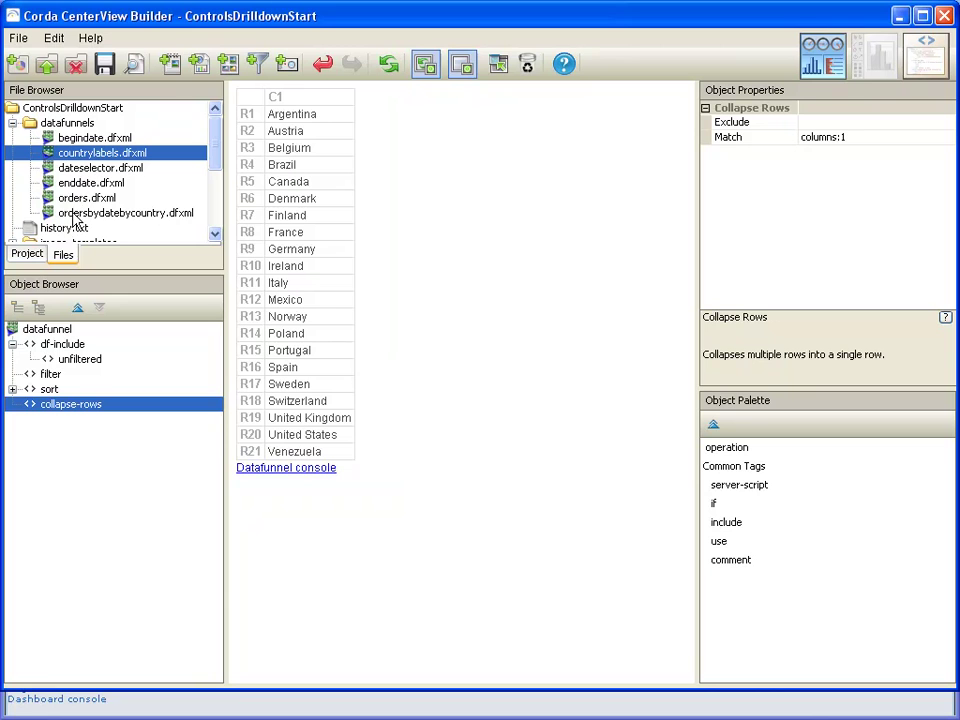
Open checkboxes.kpixml and read its server-script content, then close the script editor with OK.
{"action": "left_click", "coordinate": [13, 123]}
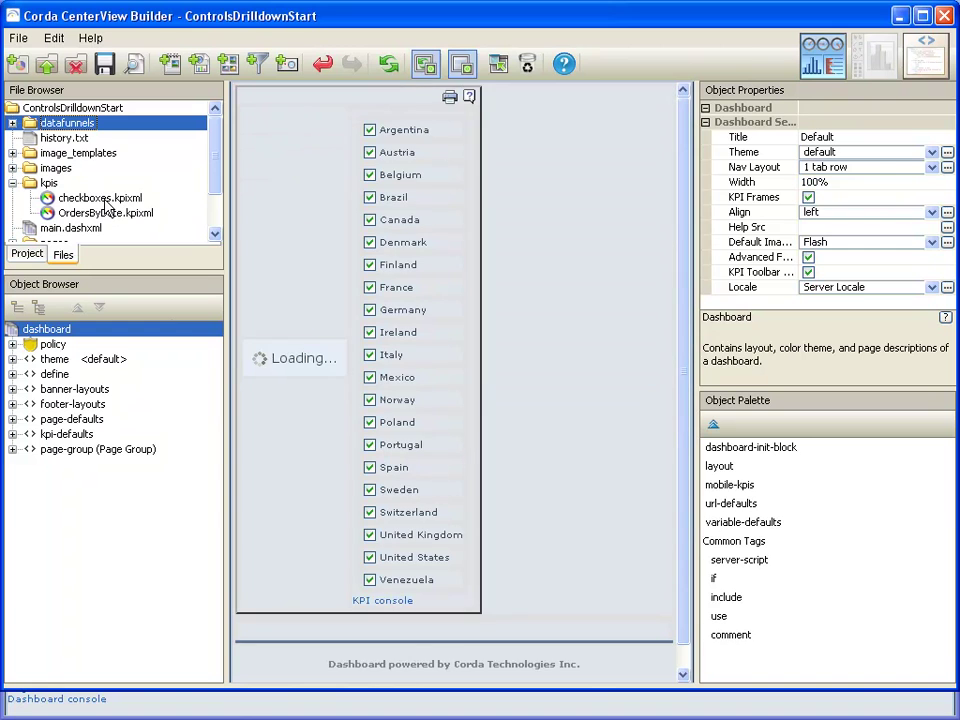
{"action": "left_click", "coordinate": [100, 198]}
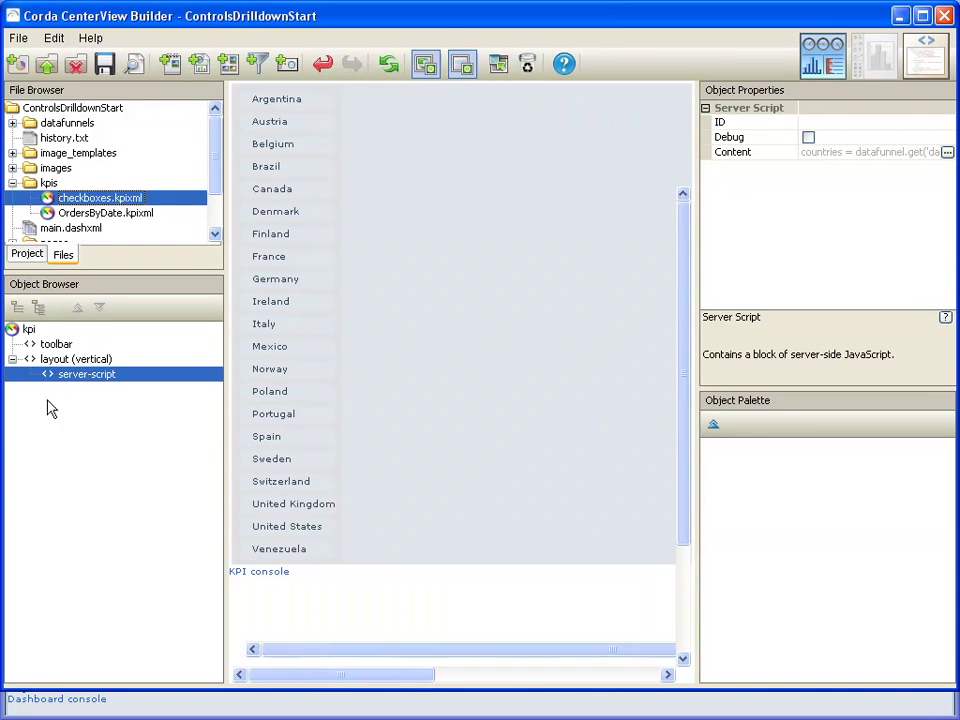
{"action": "left_click", "coordinate": [946, 153]}
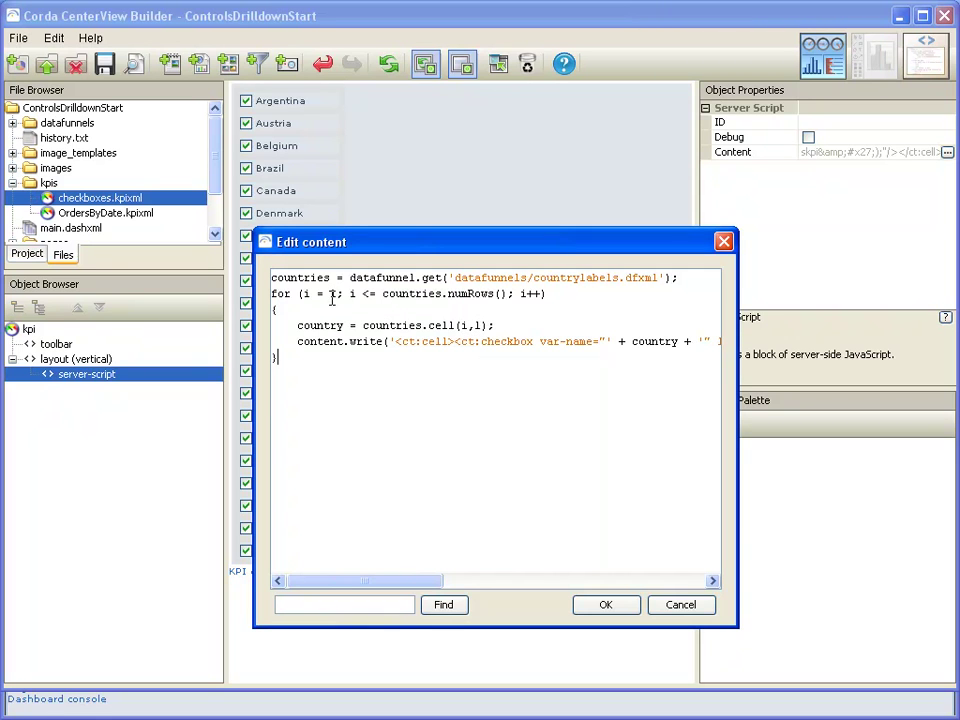
{"action": "left_click", "coordinate": [605, 606]}
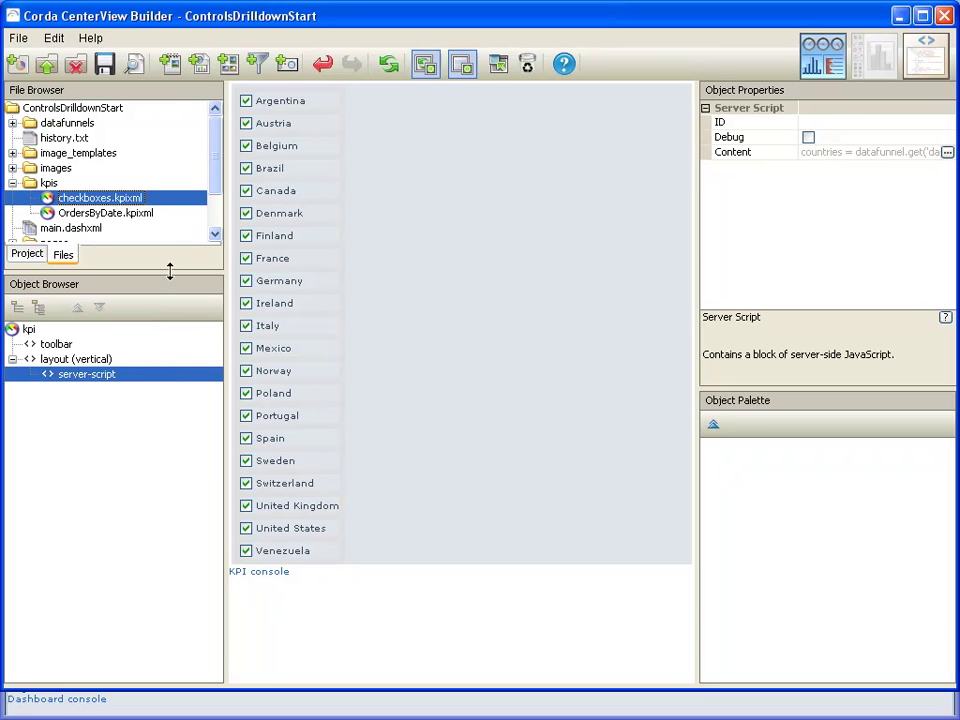
Preview checkboxes.kpixml in Firefox with its 21 checked countries, then close the preview tab.
{"action": "left_click", "coordinate": [134, 64]}
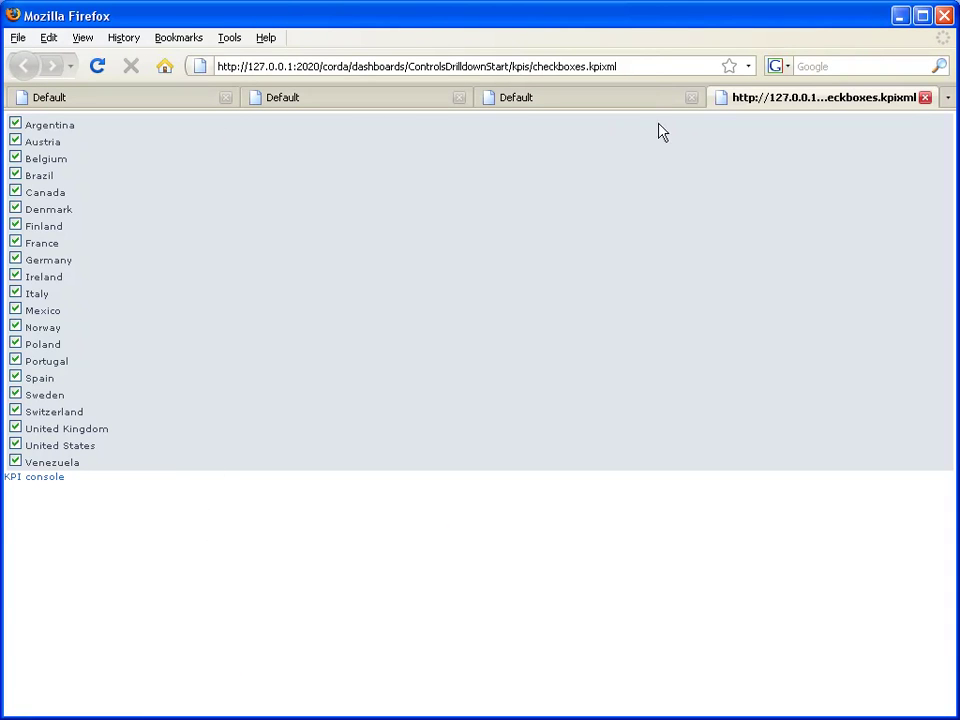
{"action": "left_click", "coordinate": [925, 97]}
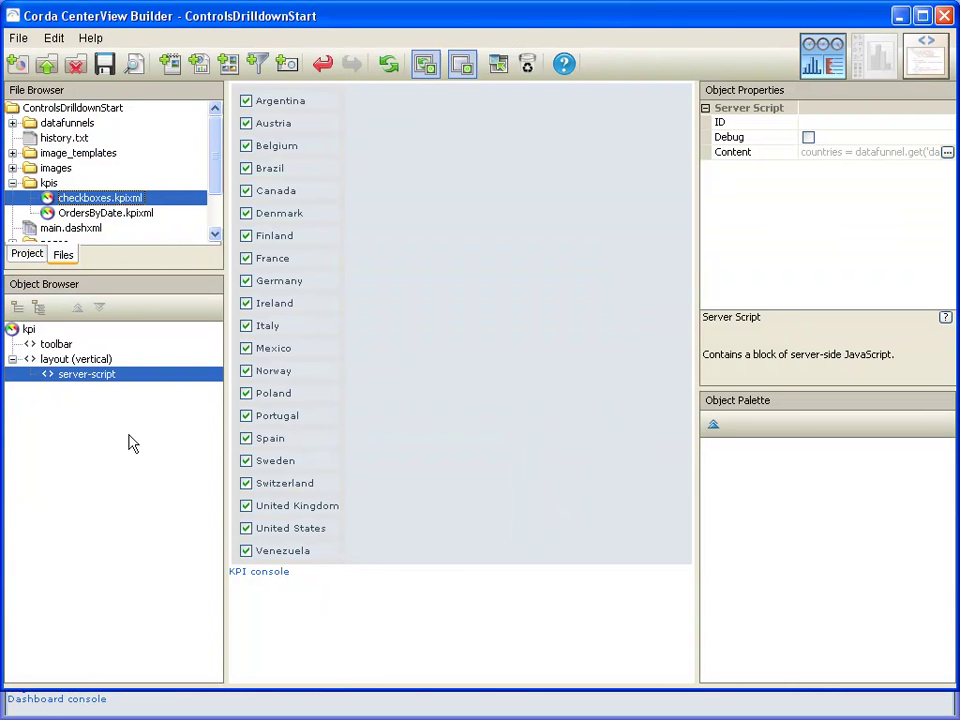
Select the Orders By Date page in the project structure and preview it in Firefox.
{"action": "left_click", "coordinate": [28, 255]}
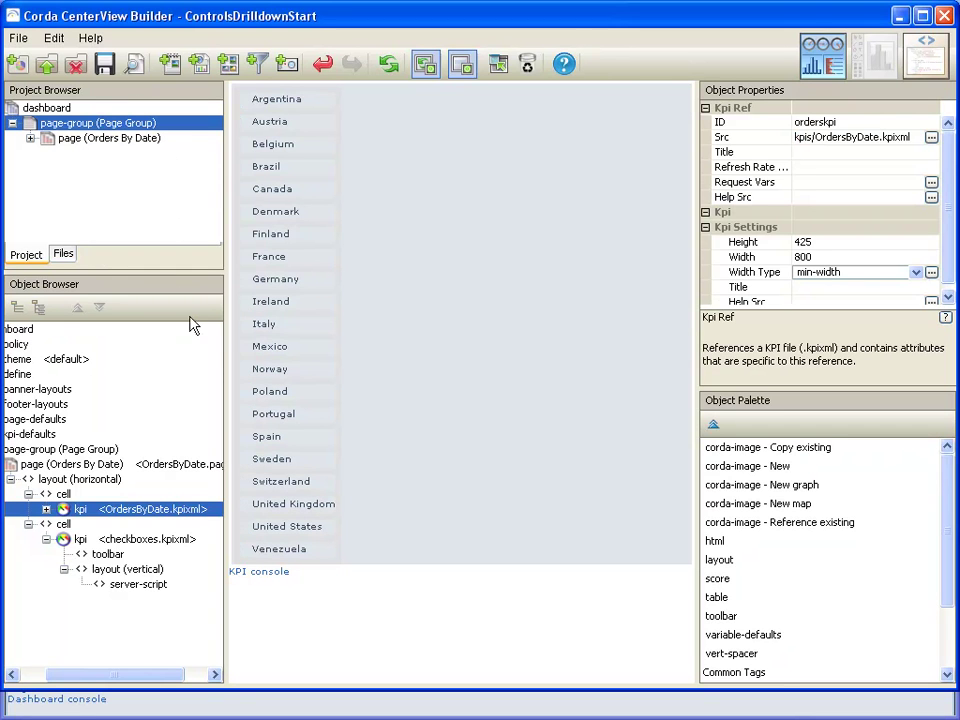
{"action": "left_click", "coordinate": [42, 466]}
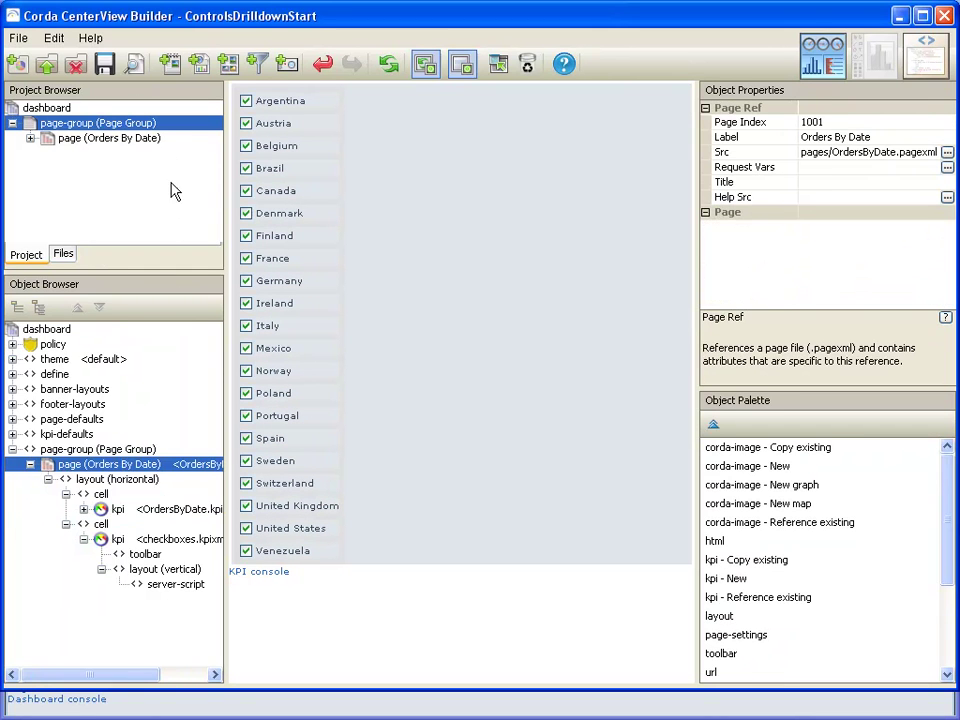
{"action": "left_click", "coordinate": [134, 64]}
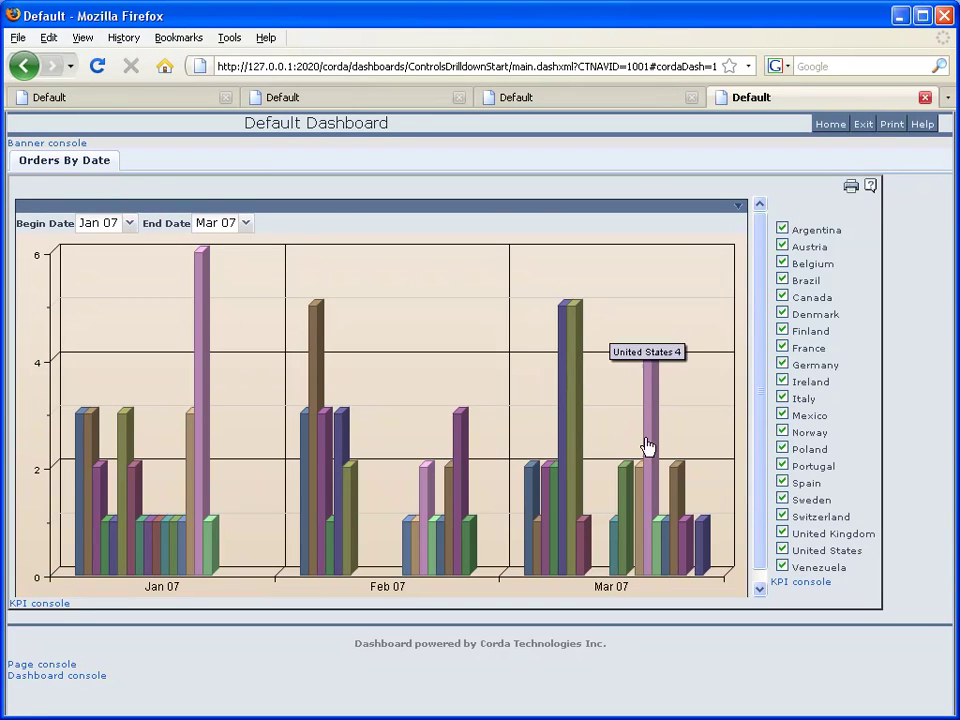
Uncheck Venezuela and Ireland in the country checkbox list.
{"action": "left_click", "coordinate": [782, 566]}
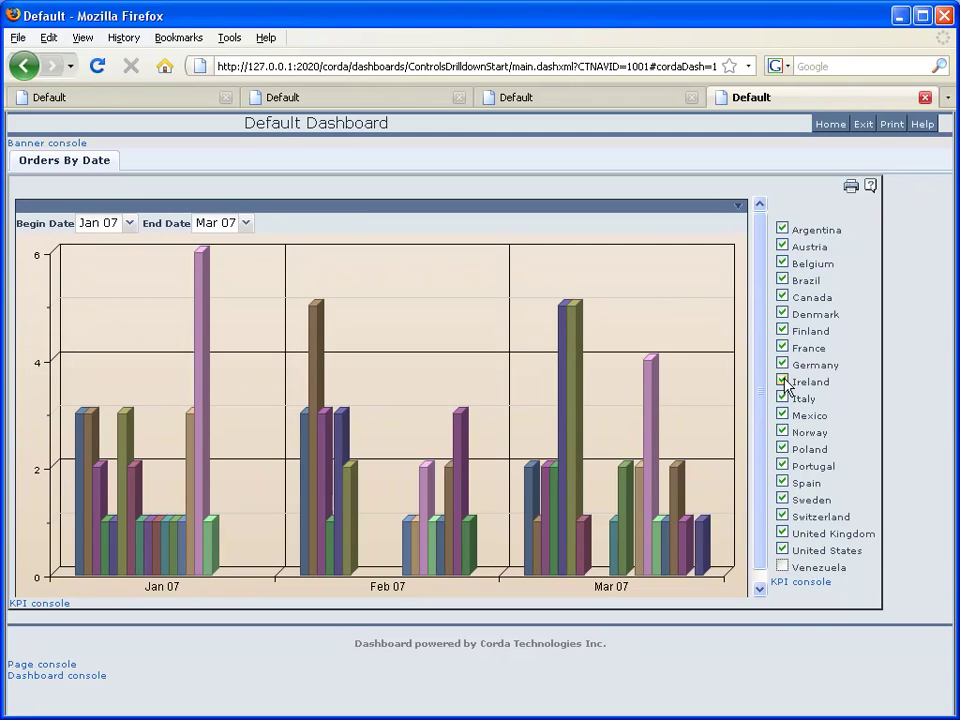
{"action": "left_click", "coordinate": [783, 384]}
In the OrdersByDate chart console, review each country's request value, confirming Ireland shows off.
{"action": "left_click", "coordinate": [60, 604]}
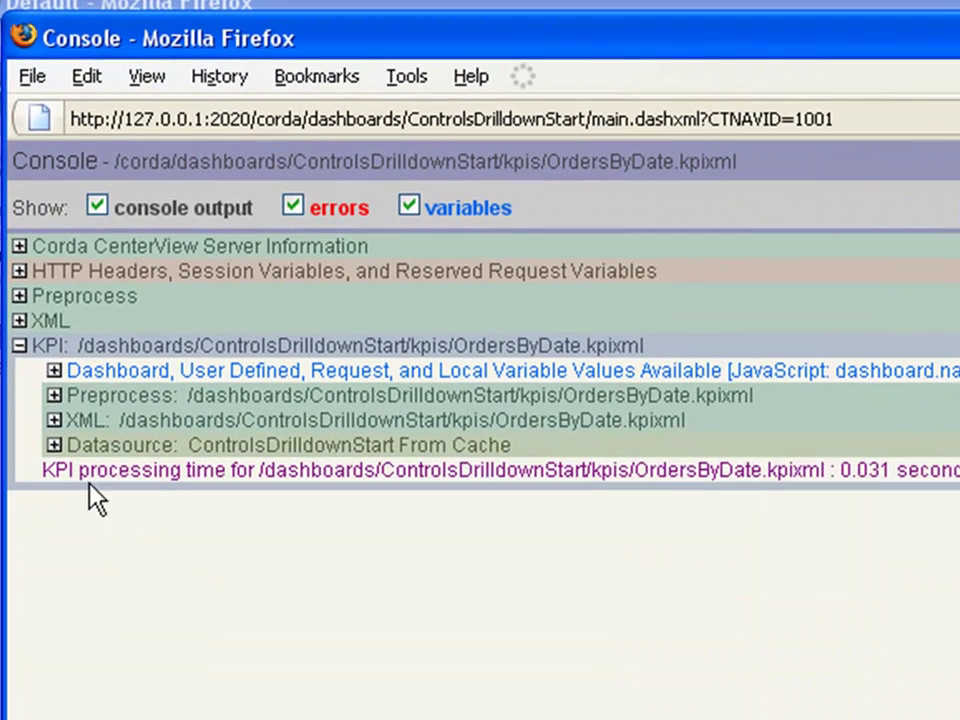
{"action": "left_click", "coordinate": [52, 371]}
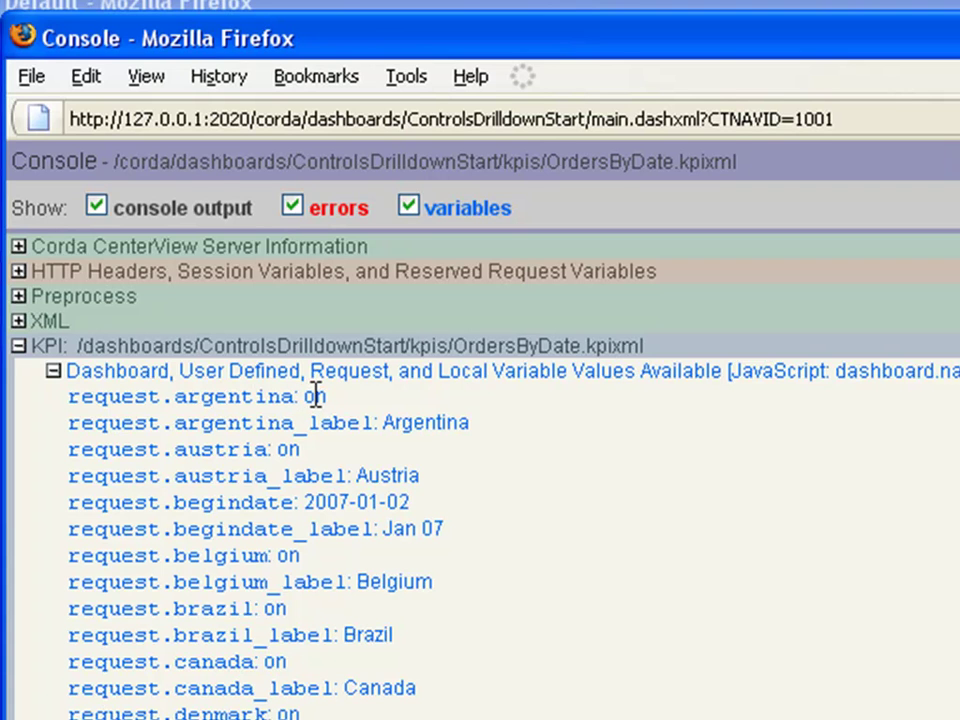
{"action": "scroll", "coordinate": [372, 600], "scroll_direction": "down", "scroll_amount": 2}
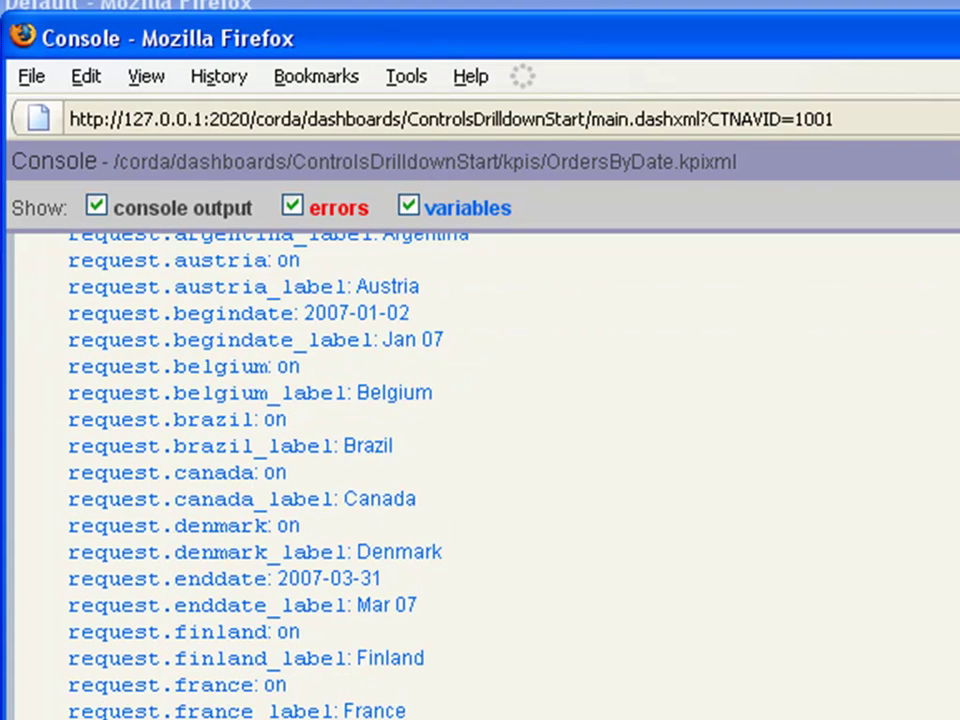
{"action": "scroll", "coordinate": [372, 600], "scroll_direction": "down", "scroll_amount": 5}
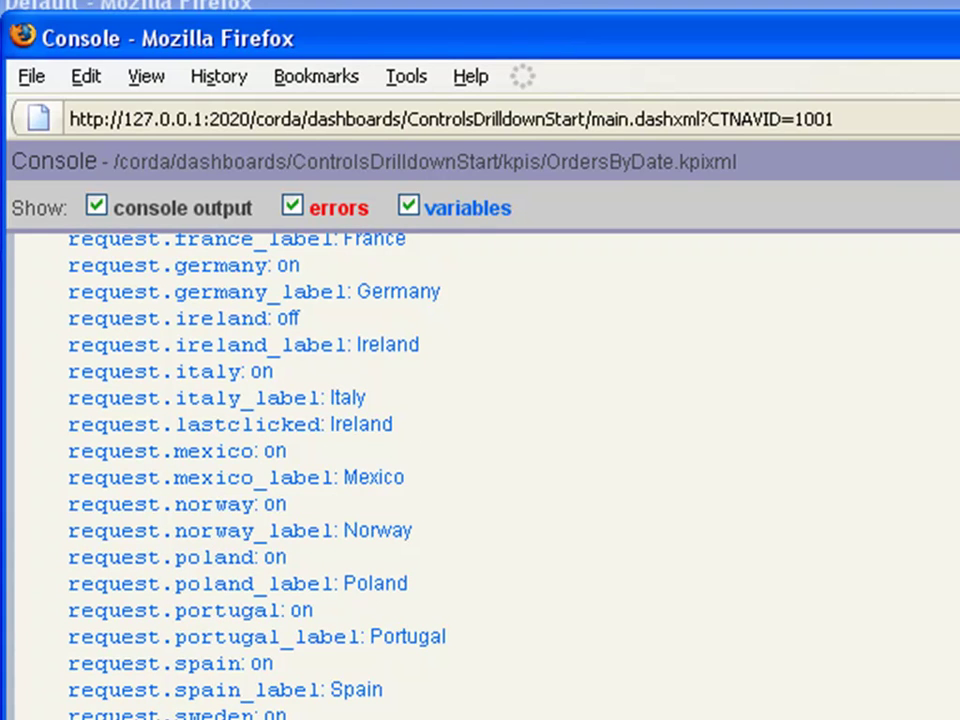
{"action": "scroll", "coordinate": [480, 476], "scroll_direction": "up", "scroll_amount": 6}
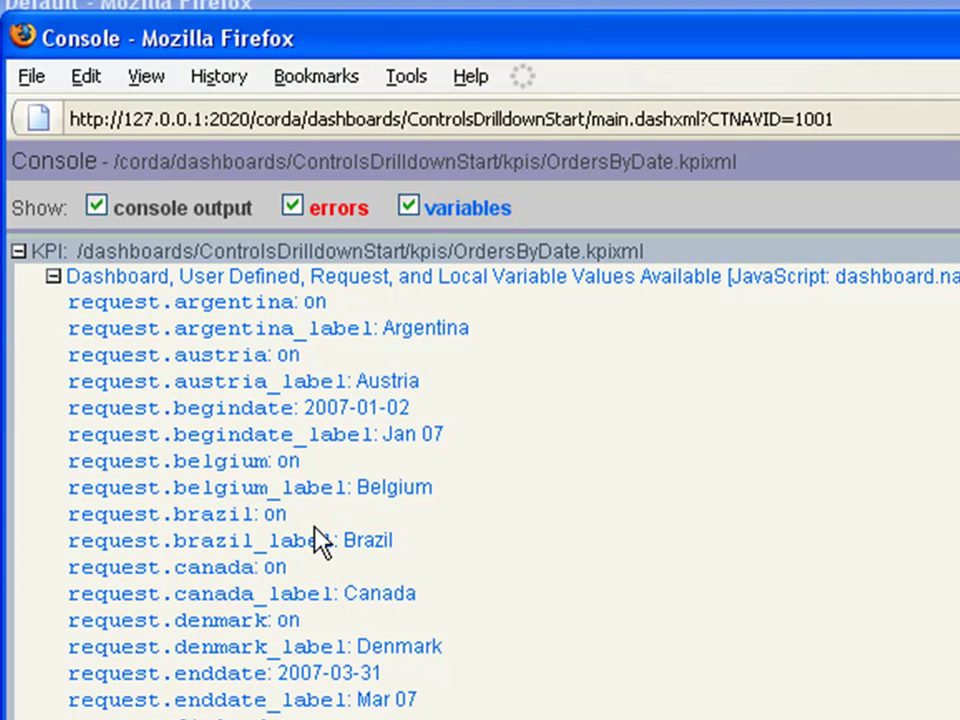
{"action": "scroll", "coordinate": [295, 540], "scroll_direction": "up", "scroll_amount": 2}
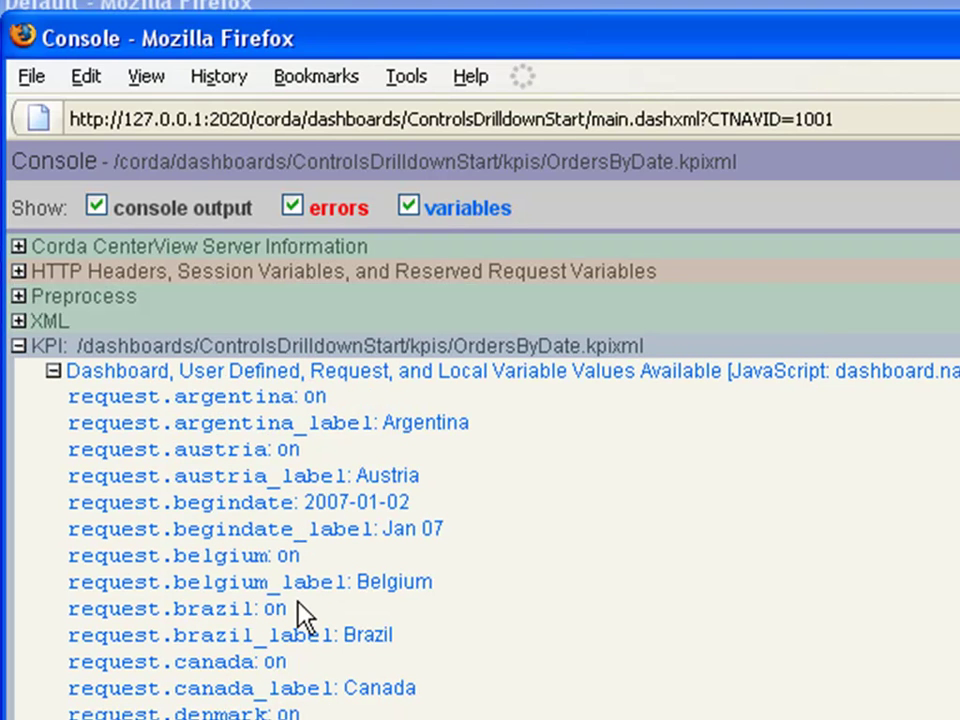
{"action": "scroll", "coordinate": [399, 665], "scroll_direction": "down", "scroll_amount": 2}
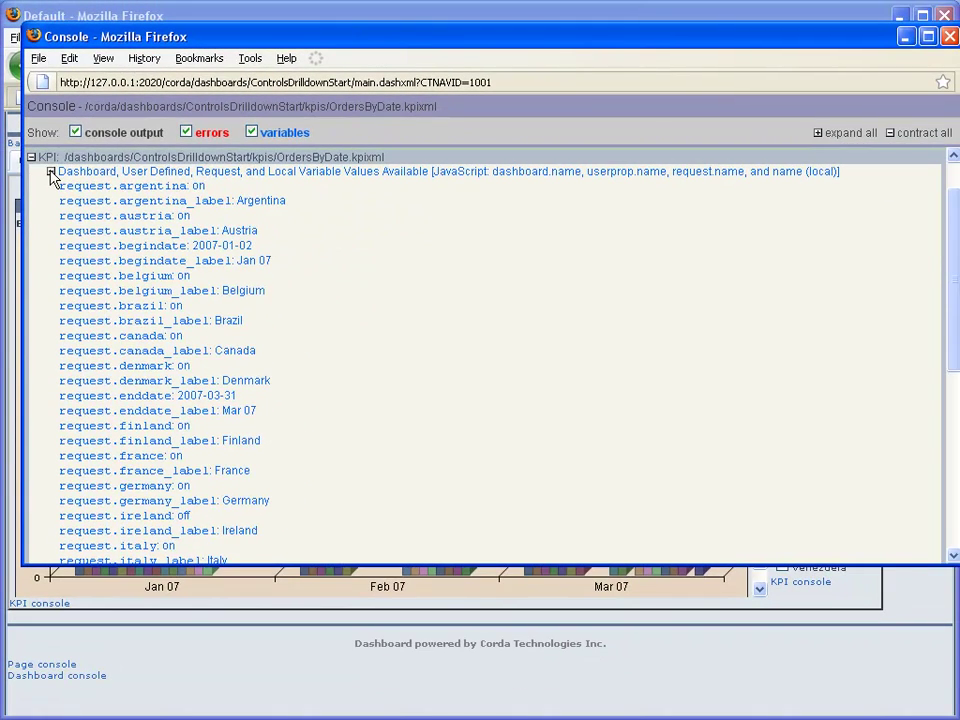
{"action": "left_click", "coordinate": [51, 172]}
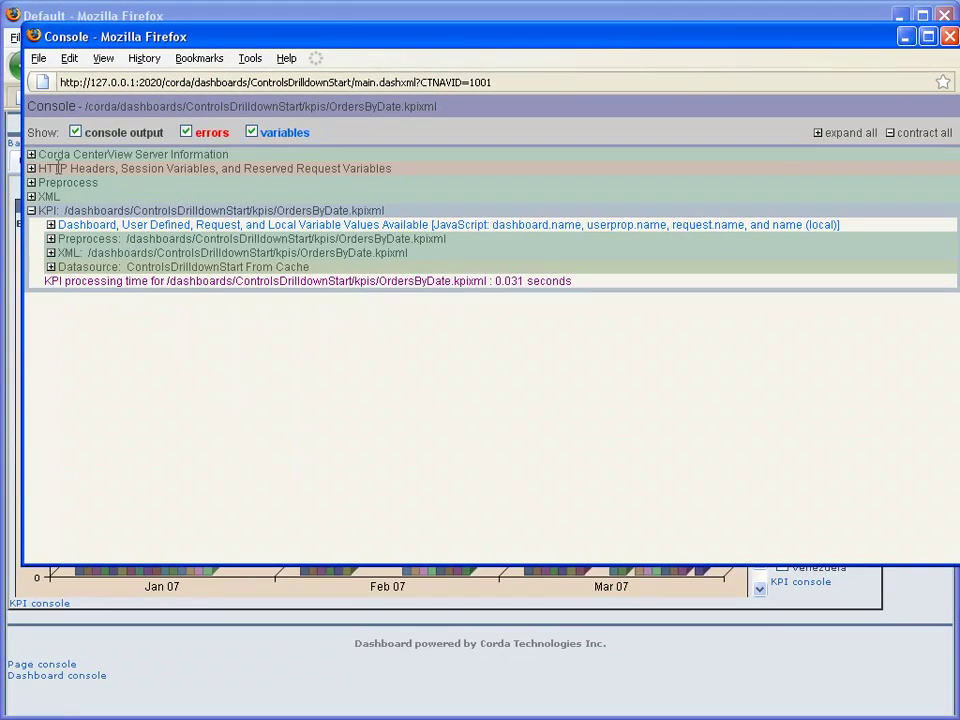